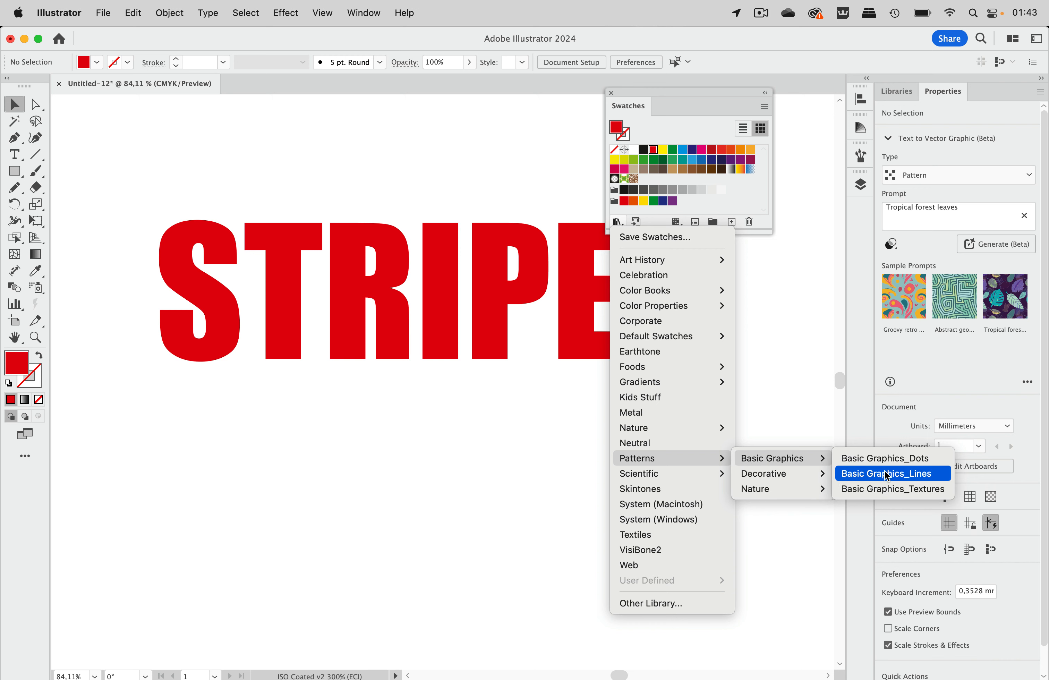
# Step: Load the Basic Graphics_Lines pattern library and fill the STRIPES text with its thick black horizontal line pattern
pyautogui.click(885, 473)
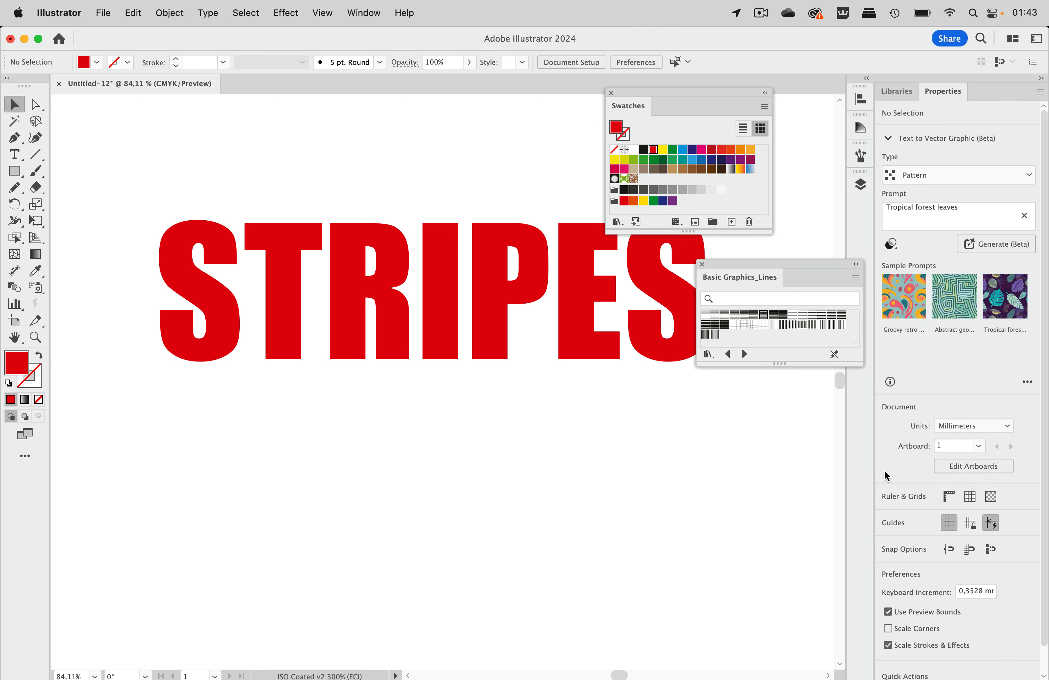
pyautogui.click(570, 333)
pyautogui.click(764, 315)
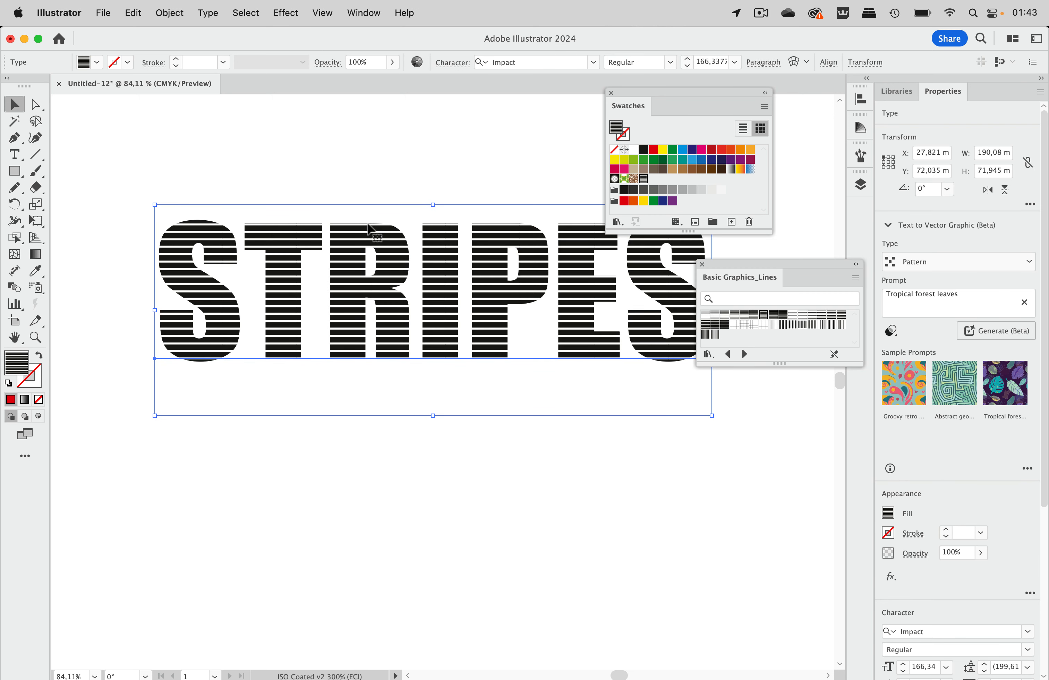
# Step: Rotate only the line pattern inside the STRIPES text by 45°, leaving the text object itself untransformed
pyautogui.doubleClick(16, 207)
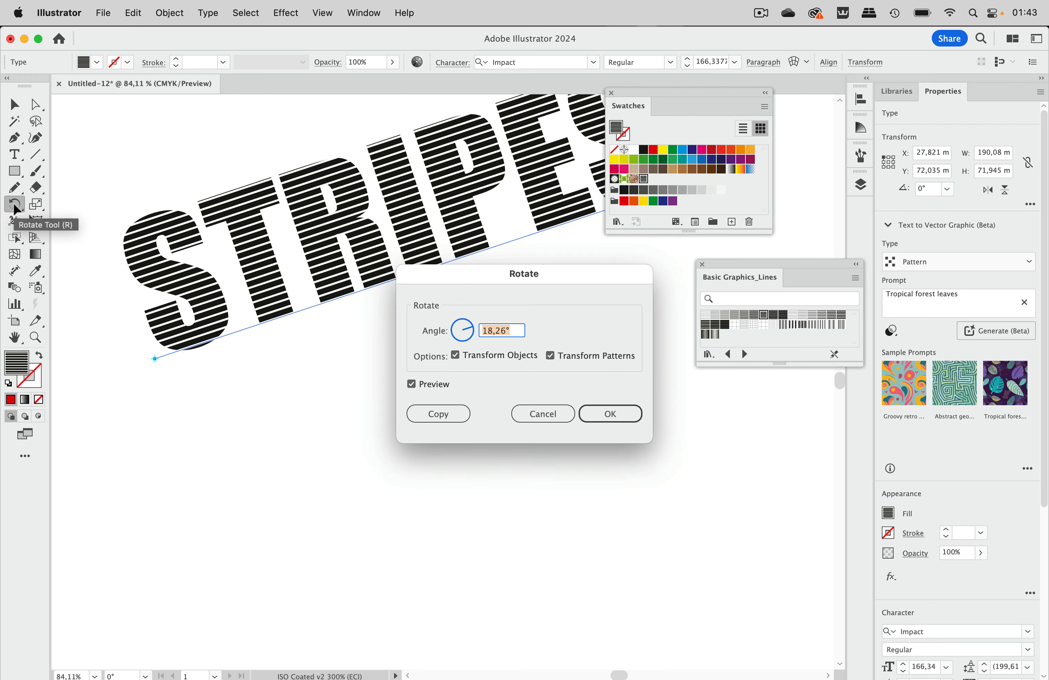
pyautogui.write('45')
pyautogui.click(503, 356)
pyautogui.click(599, 414)
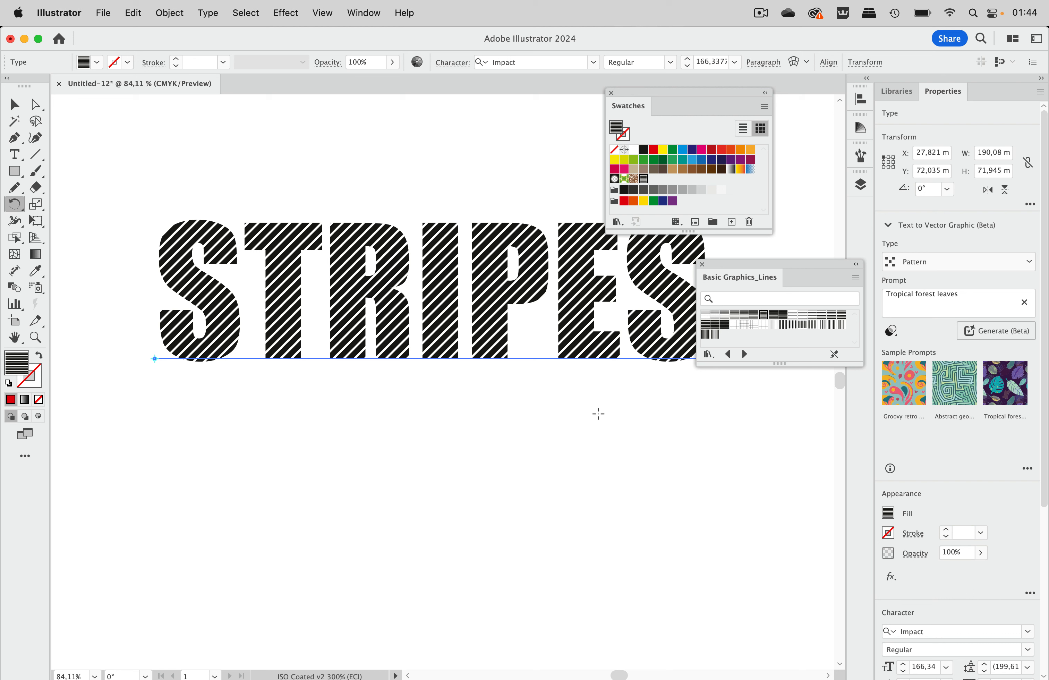
# Step: Deselect the striped text and close the Basic Graphics_Lines pattern library
pyautogui.press('t')
pyautogui.click(368, 248)
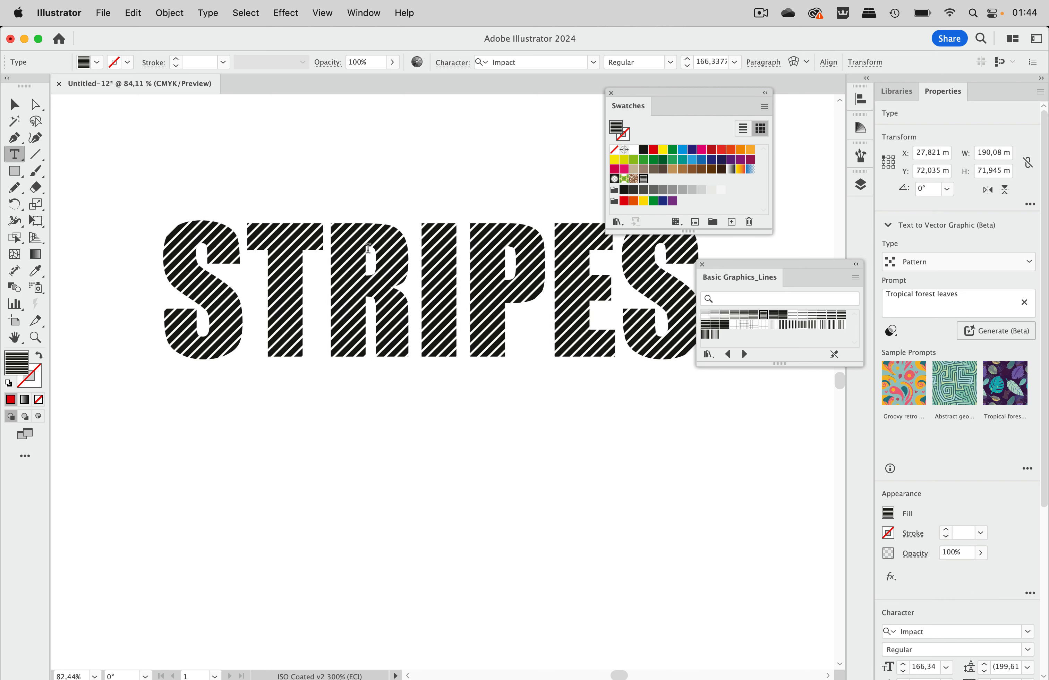
pyautogui.moveTo(368, 248); pyautogui.dragTo(542, 265)
pyautogui.press('Escape')
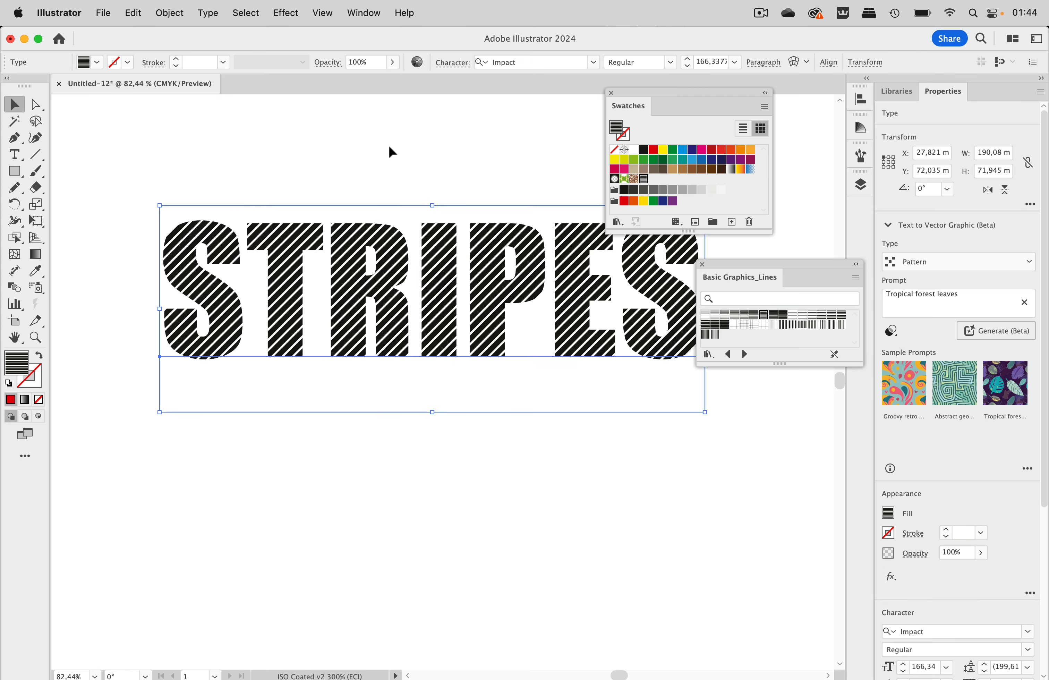
pyautogui.click(389, 147)
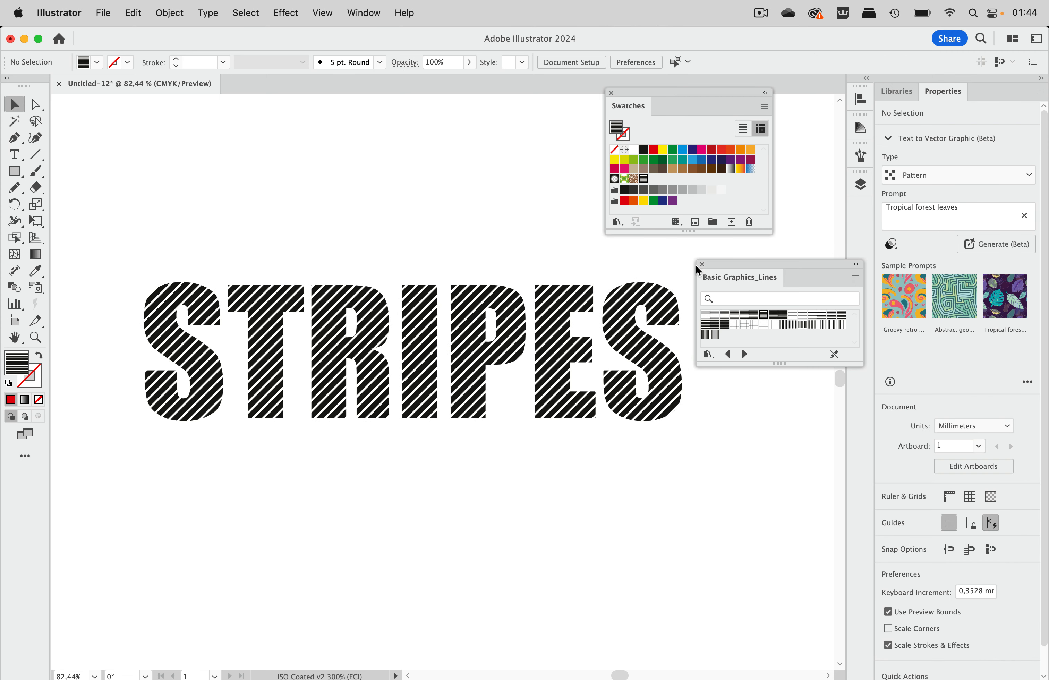
pyautogui.click(702, 264)
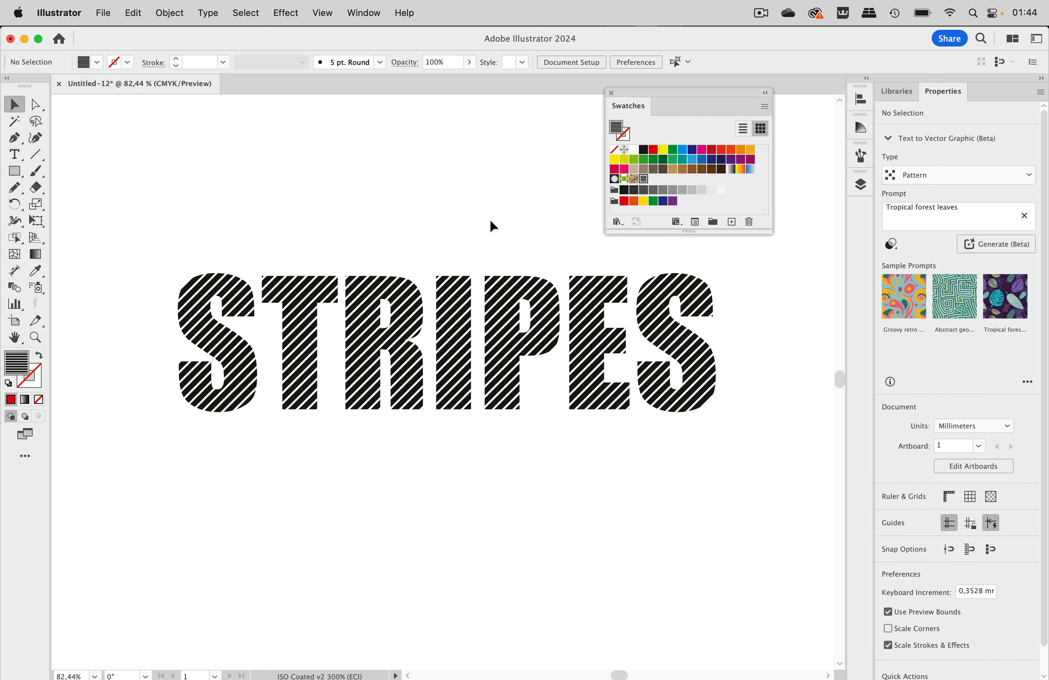
pyautogui.click(484, 332)
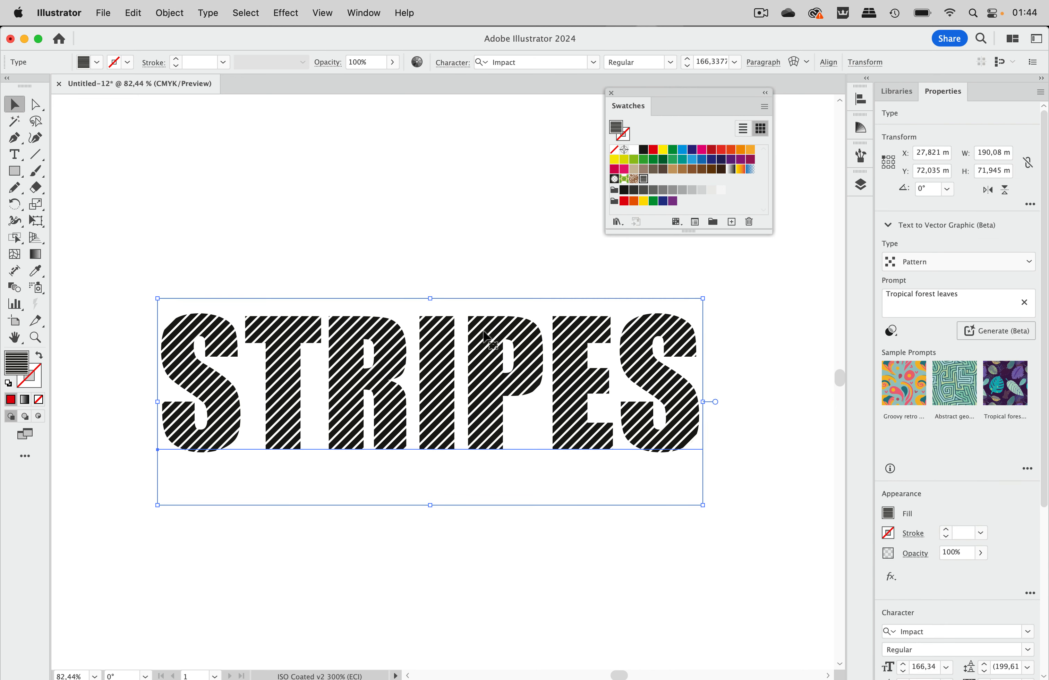
pyautogui.click(494, 278)
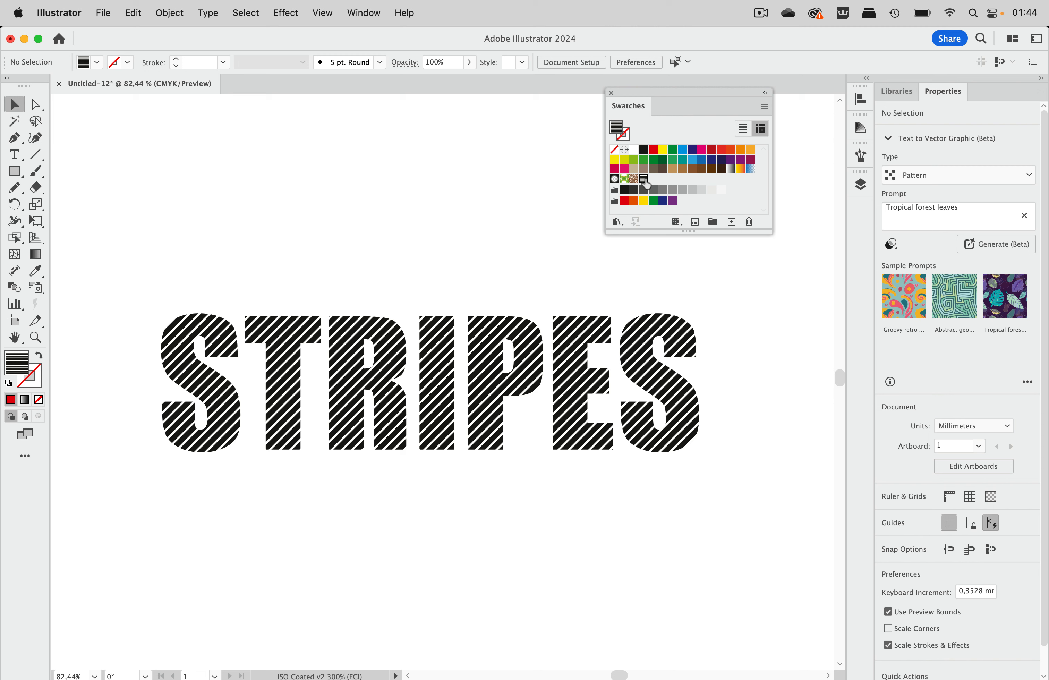
# Step: Place the line pattern swatch's source artwork above the text and display it in Outline view
pyautogui.moveTo(645, 182); pyautogui.dragTo(469, 178)
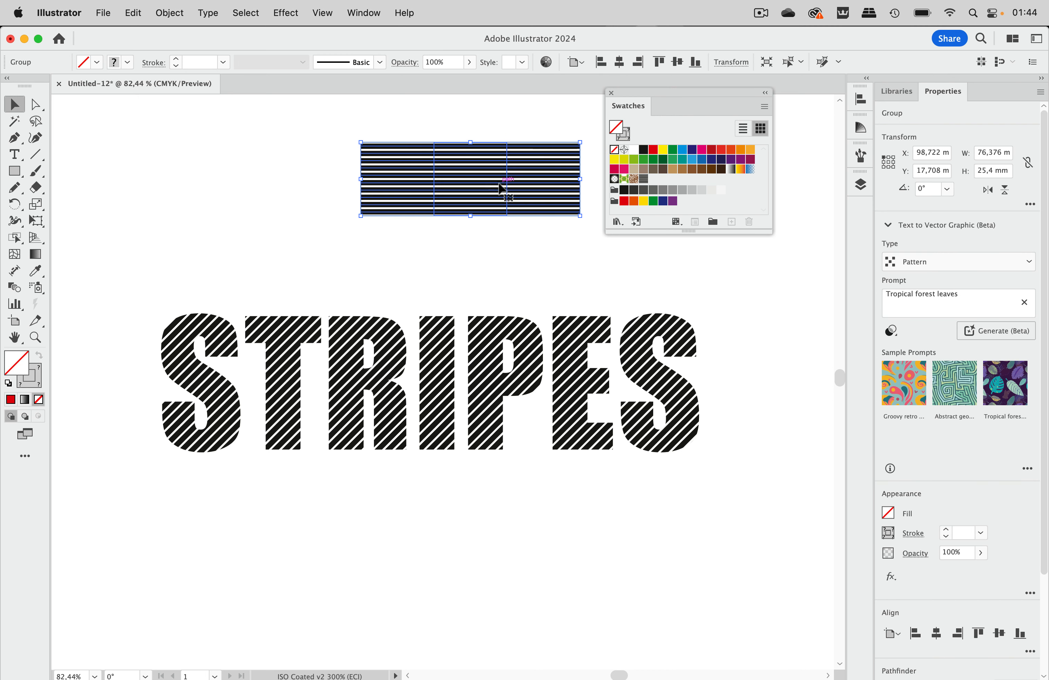
pyautogui.click(321, 13)
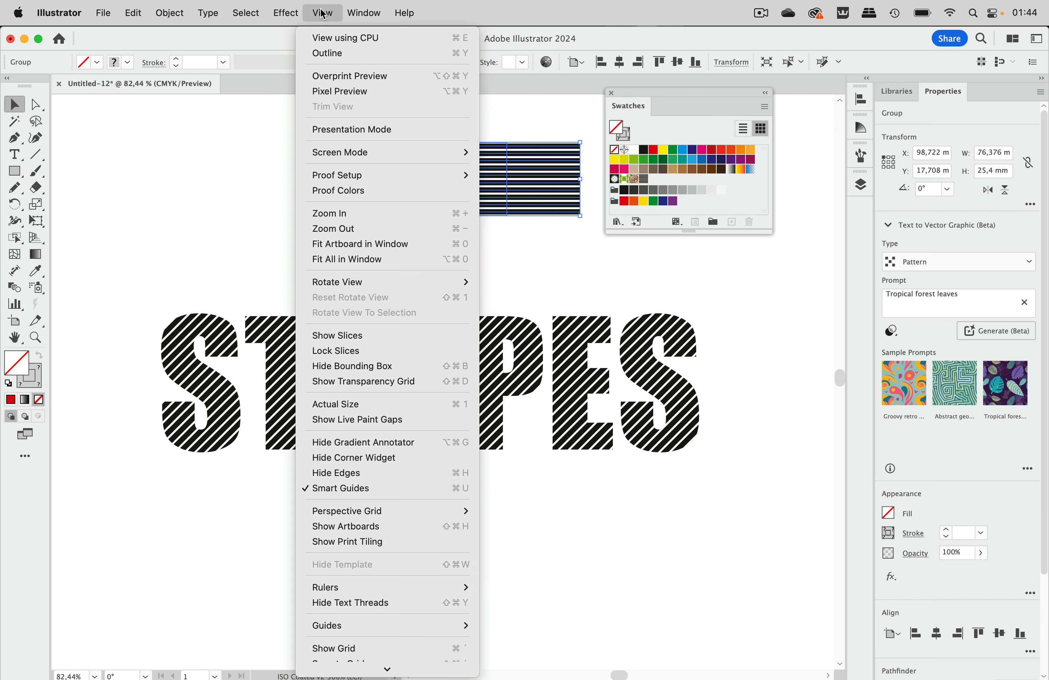
pyautogui.click(335, 52)
pyautogui.click(402, 120)
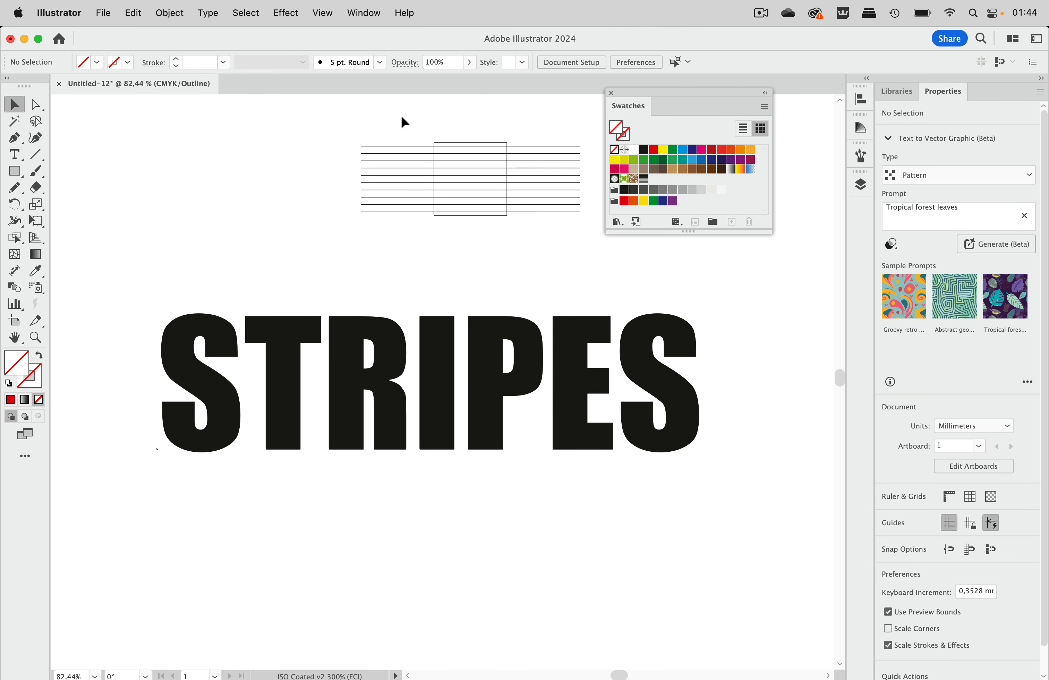
# Step: Delete the placed pattern artwork above the text and return the document to Preview view
pyautogui.moveTo(405, 120); pyautogui.dragTo(497, 238)
pyautogui.press('Delete')
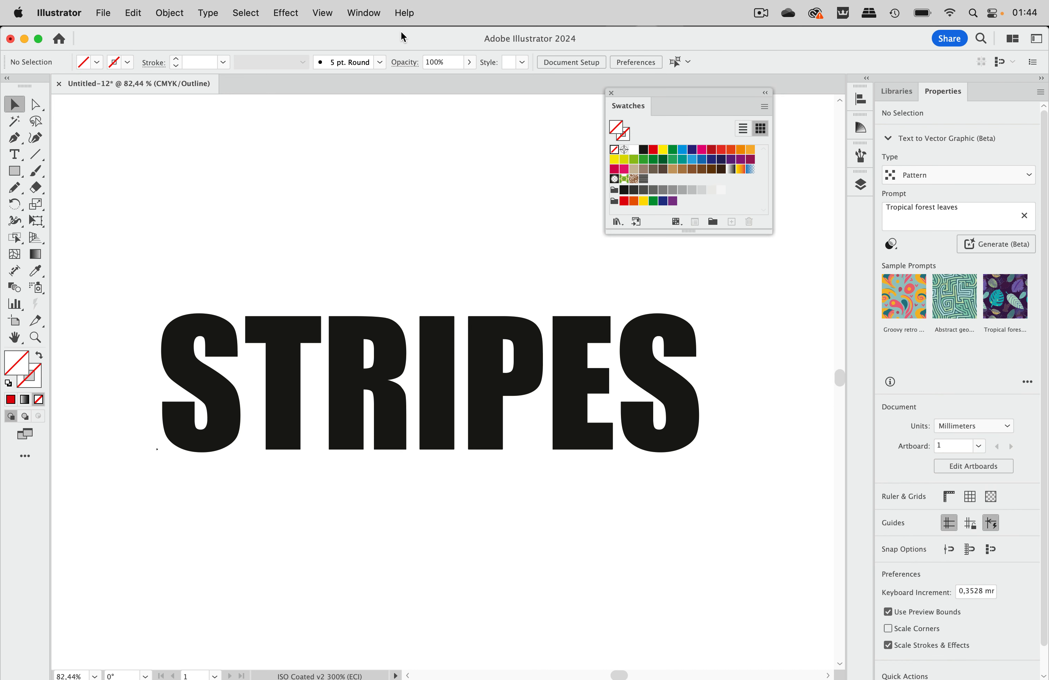
pyautogui.press('super+y')
pyautogui.scroll(-2, 420, 251)
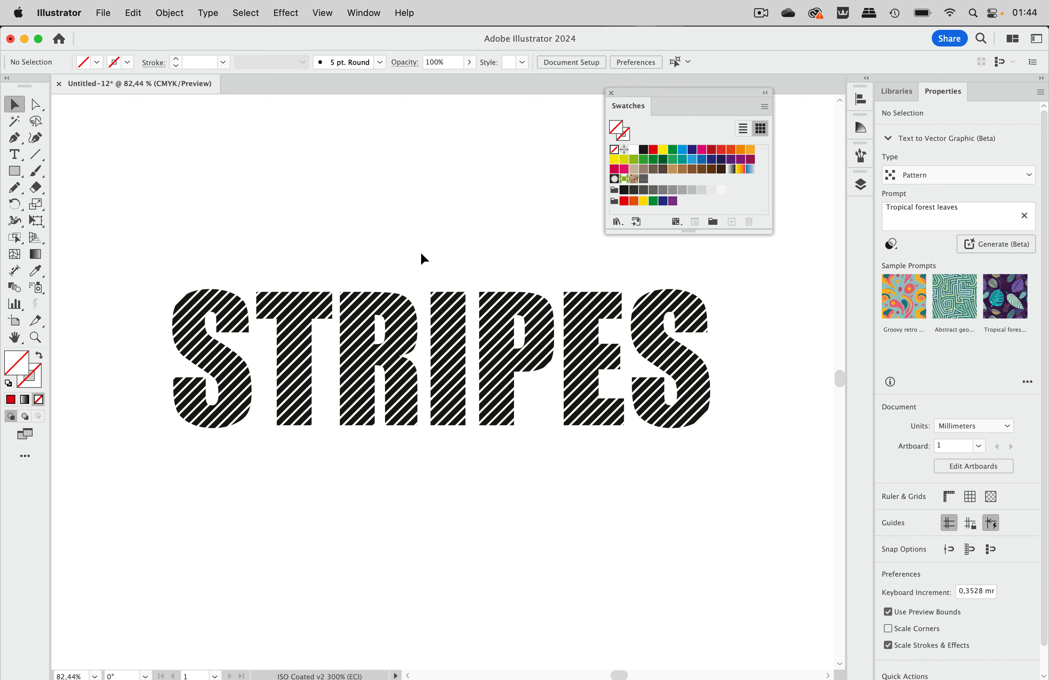
# Step: Convert the STRIPES text to outlines
pyautogui.click(455, 323)
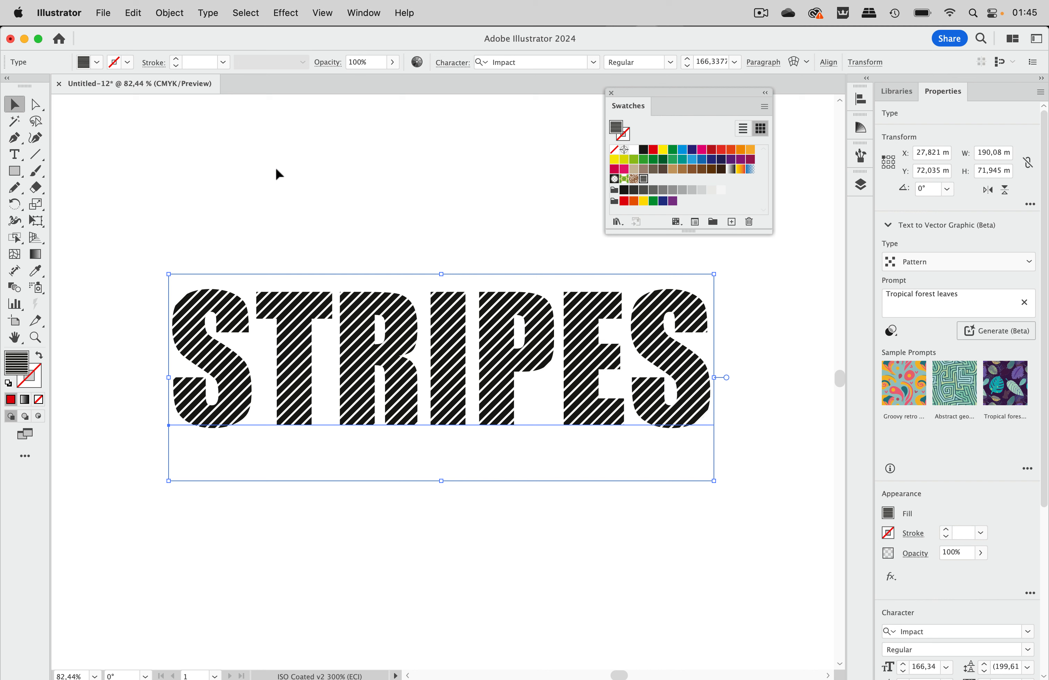
pyautogui.click(208, 13)
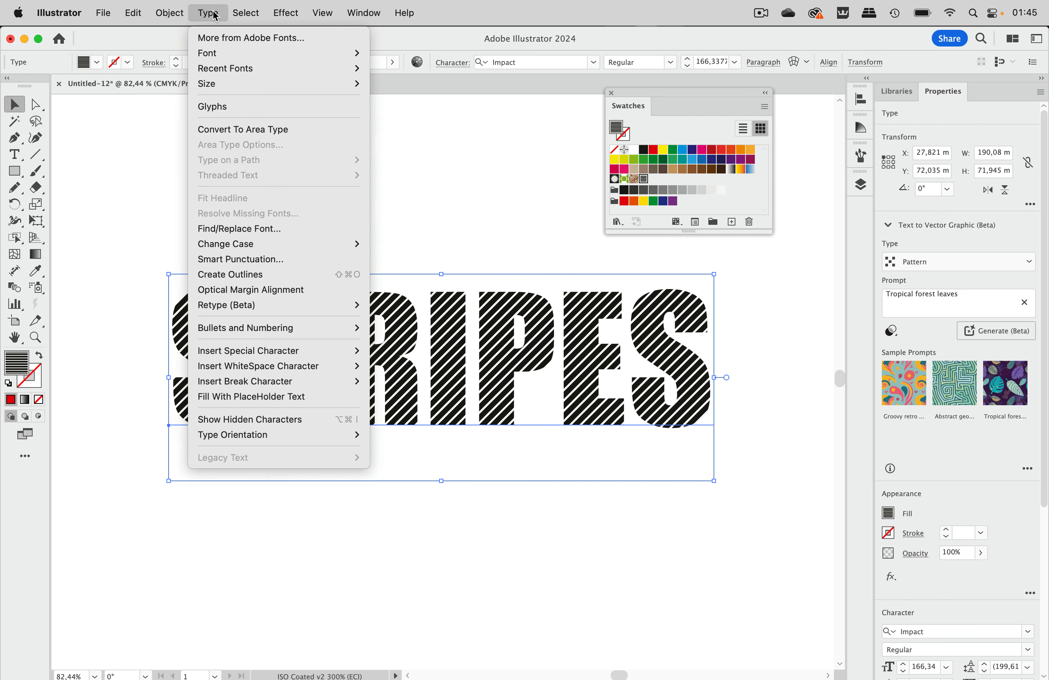
pyautogui.click(234, 275)
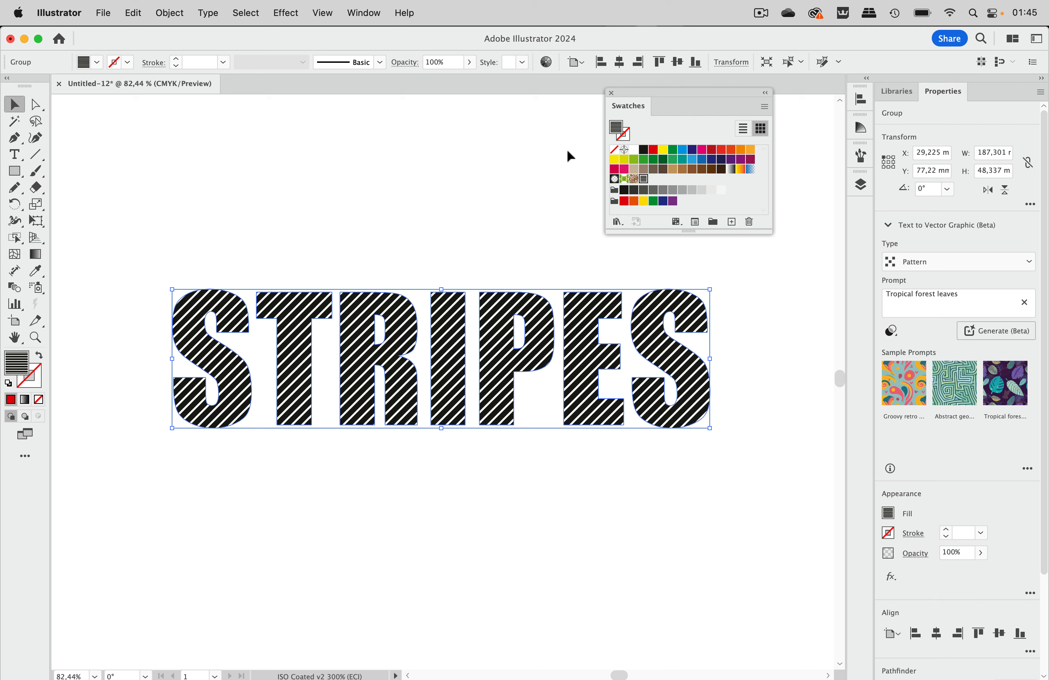
# Step: Ungroup the outlined letters and combine them into one compound path, with their layer contents displayed
pyautogui.click(861, 184)
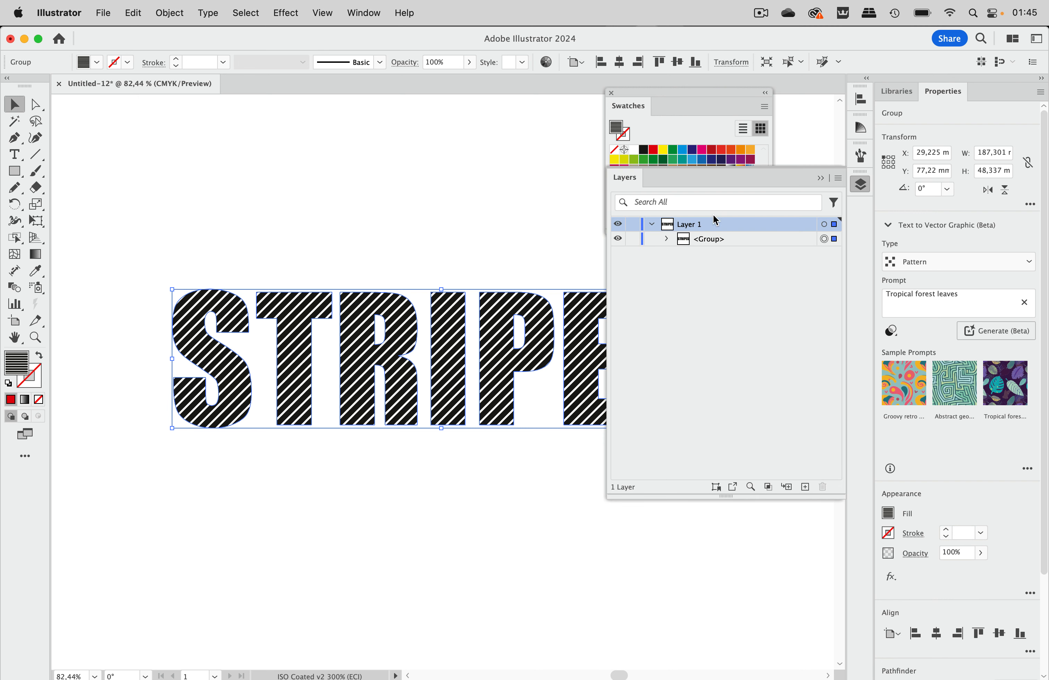
pyautogui.click(668, 239)
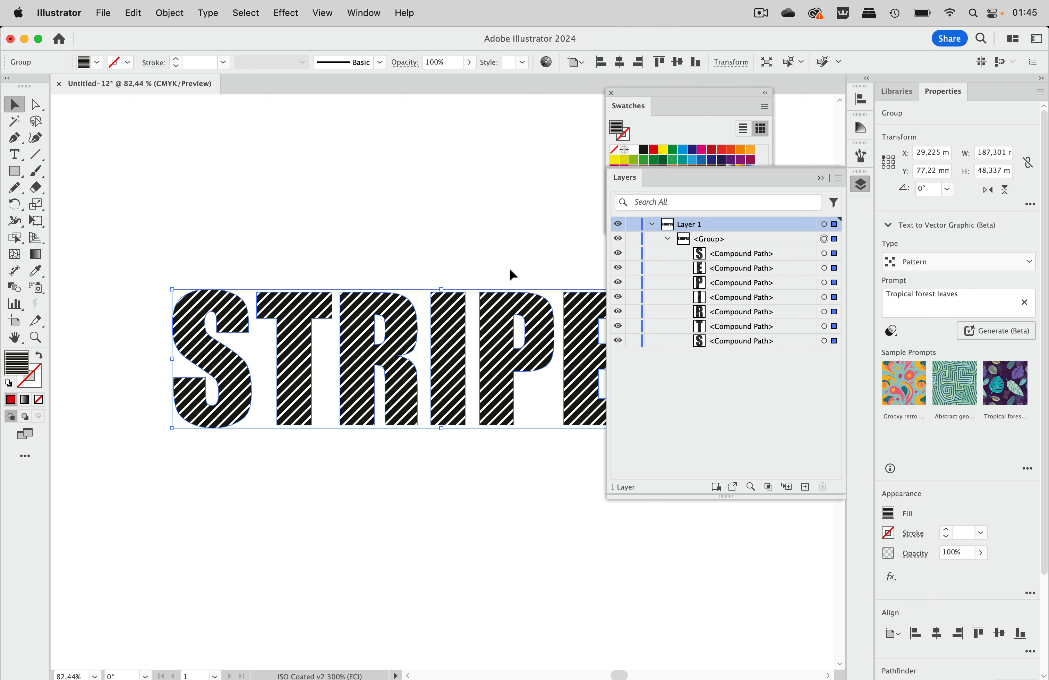
pyautogui.press('super+shift+g')
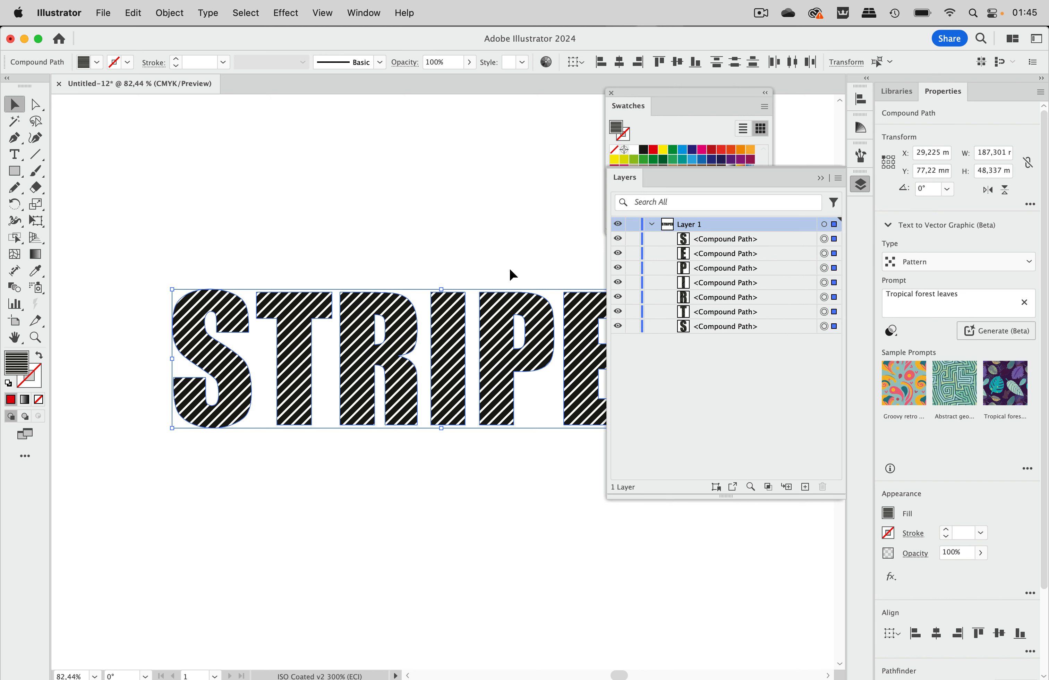
pyautogui.click(174, 16)
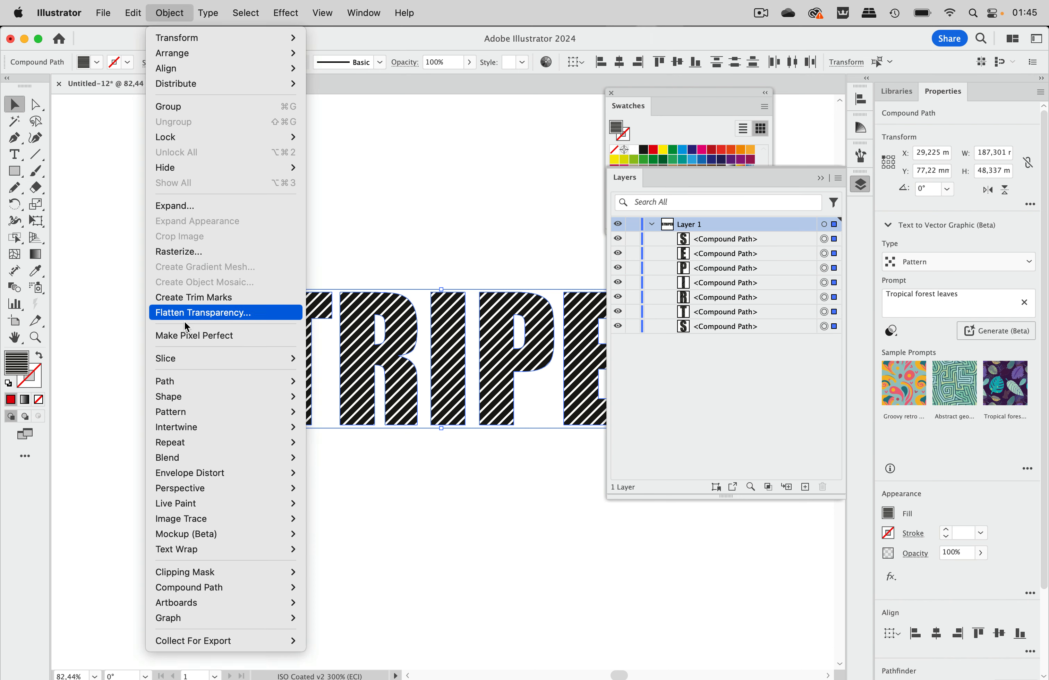
pyautogui.moveTo(199, 587)
pyautogui.click(323, 586)
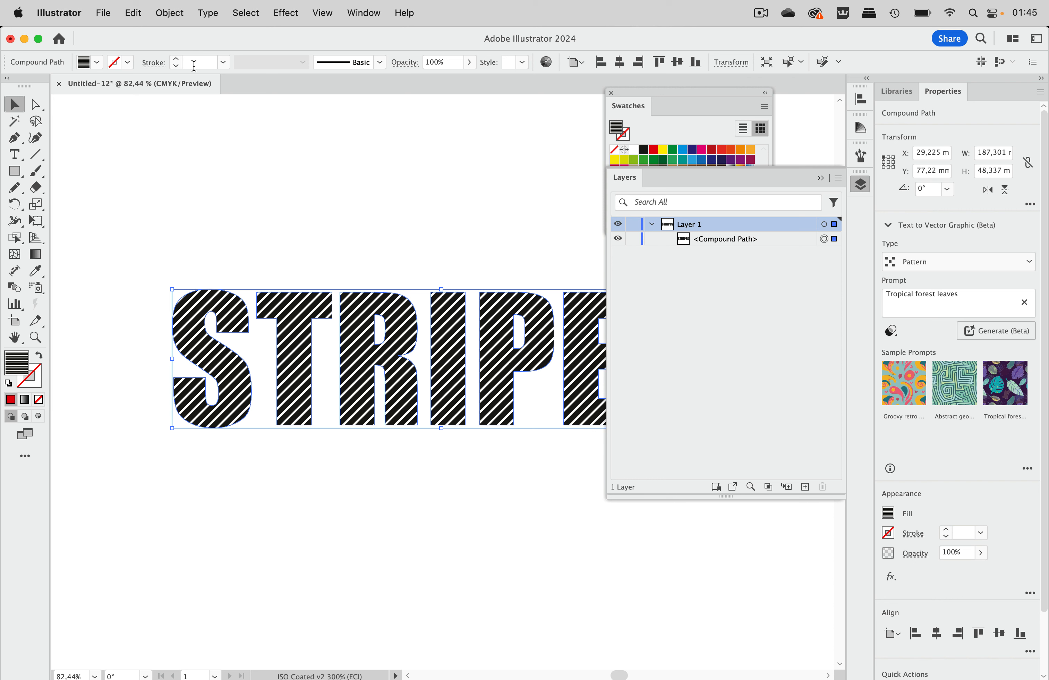
# Step: Expand the pattern fill of the STRIPES compound path
pyautogui.click(179, 16)
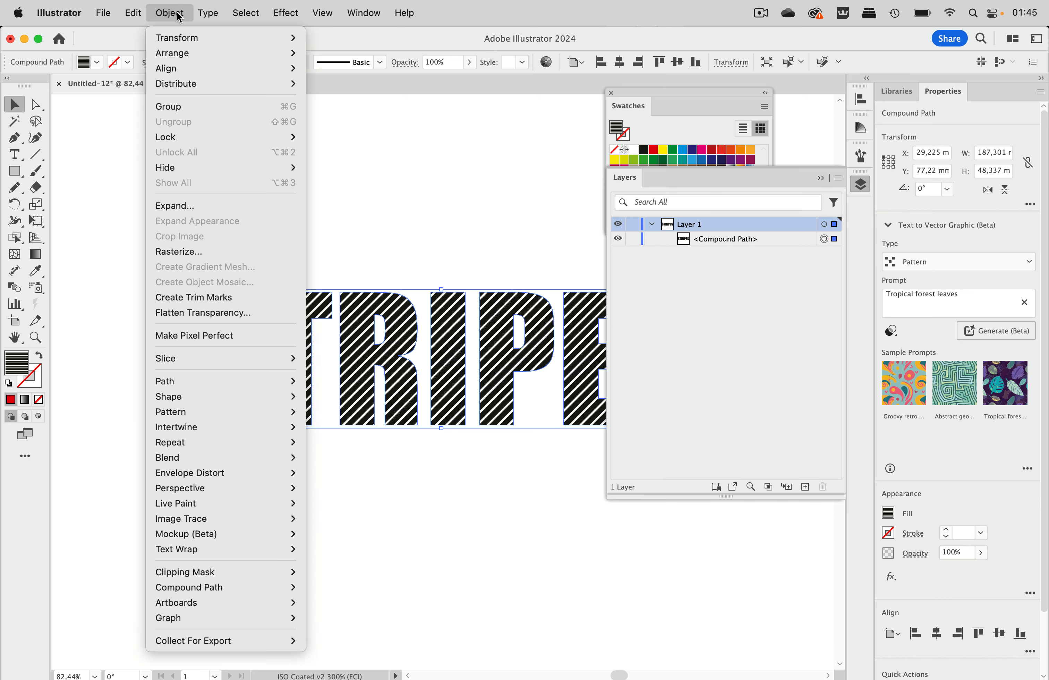
pyautogui.click(203, 206)
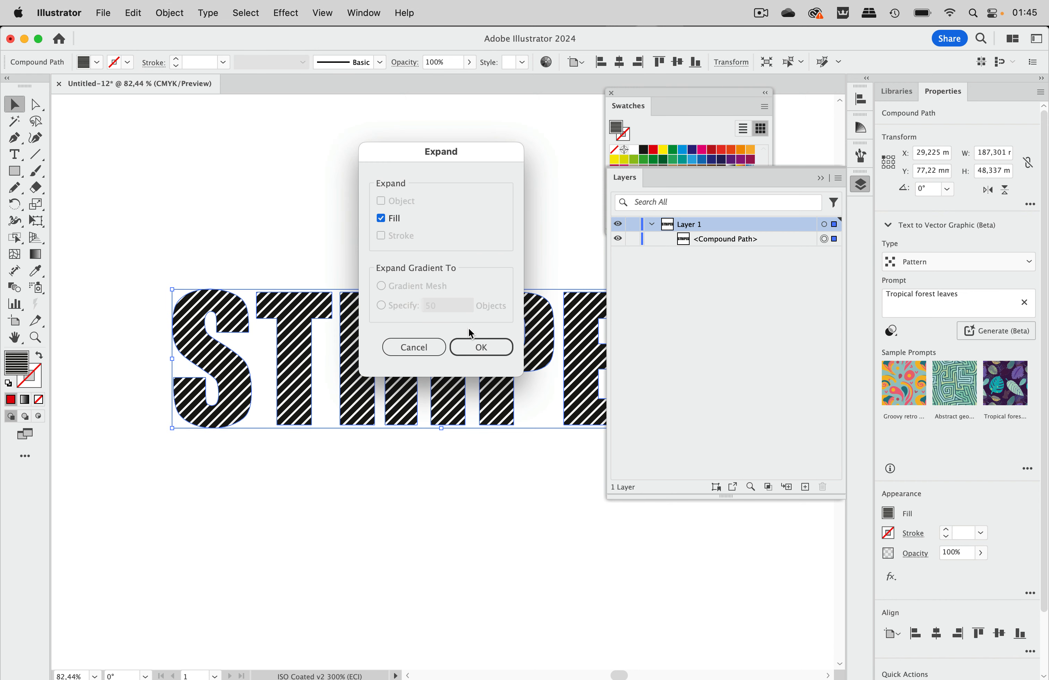
pyautogui.click(475, 346)
# Step: Examine the expanded lettering's clip group in the layer structure and its paths in Outline view
pyautogui.click(666, 239)
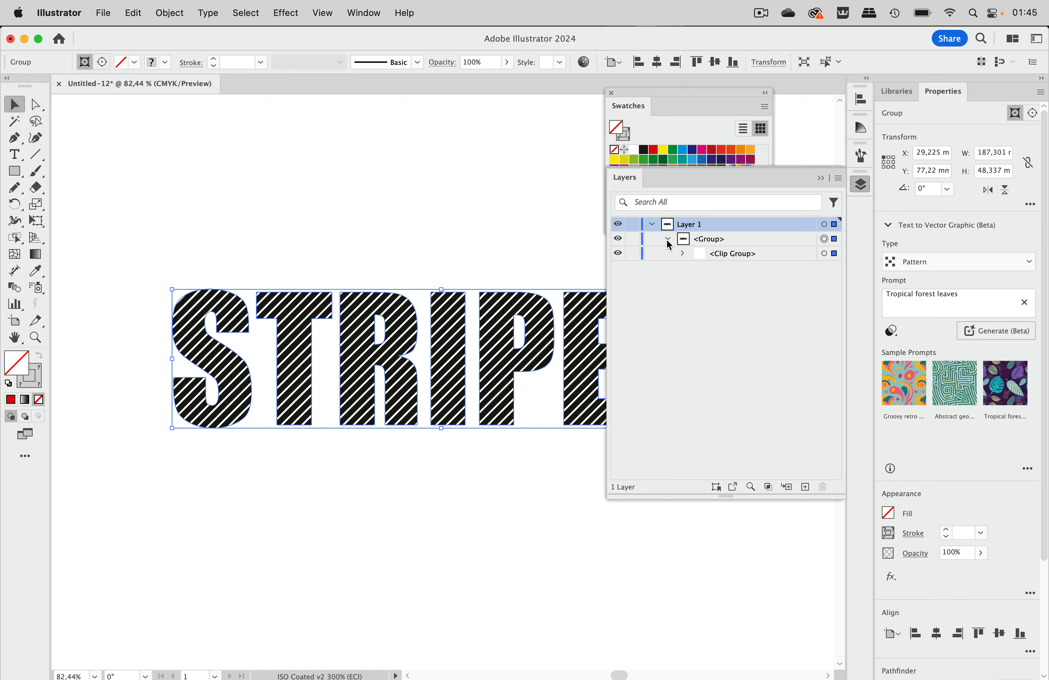
pyautogui.click(683, 253)
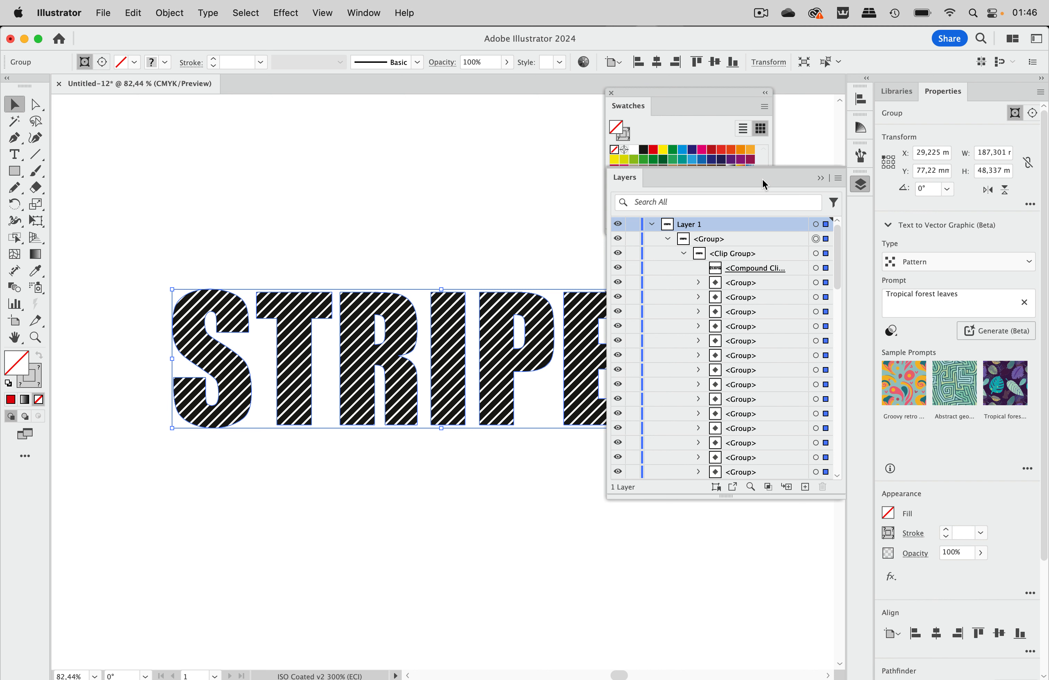
pyautogui.click(820, 178)
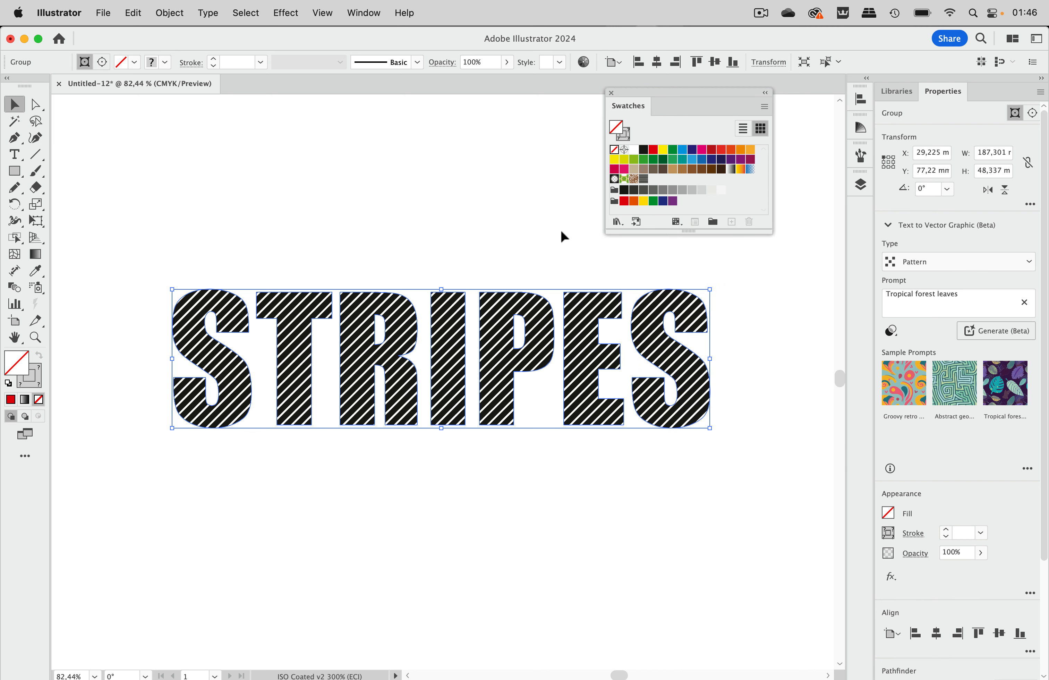
pyautogui.click(458, 232)
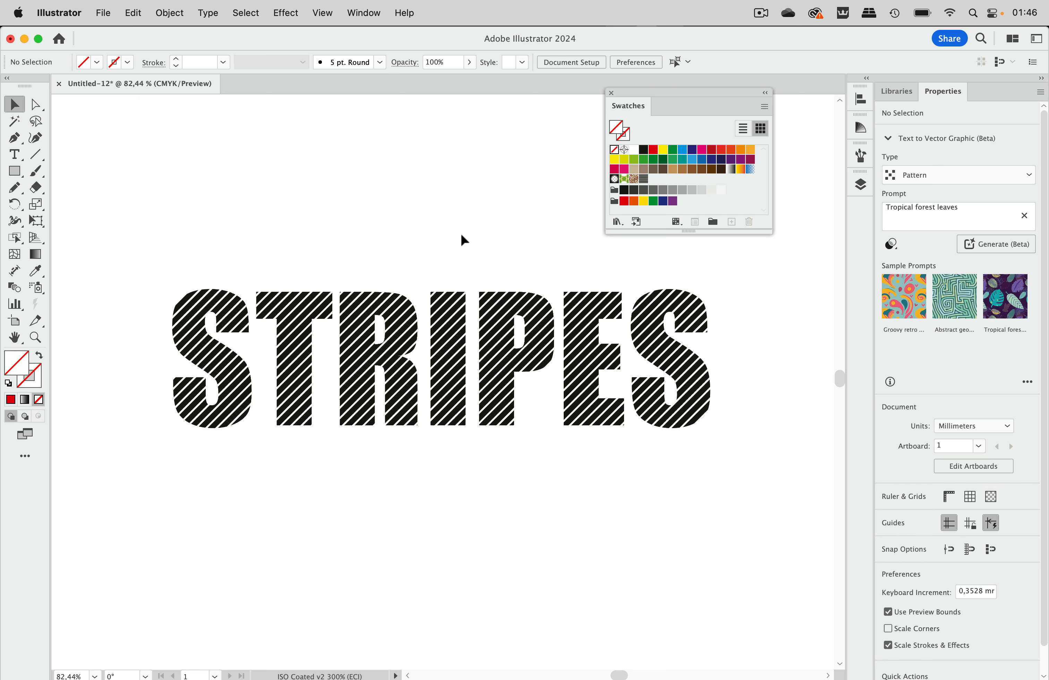
pyautogui.press('super+y')
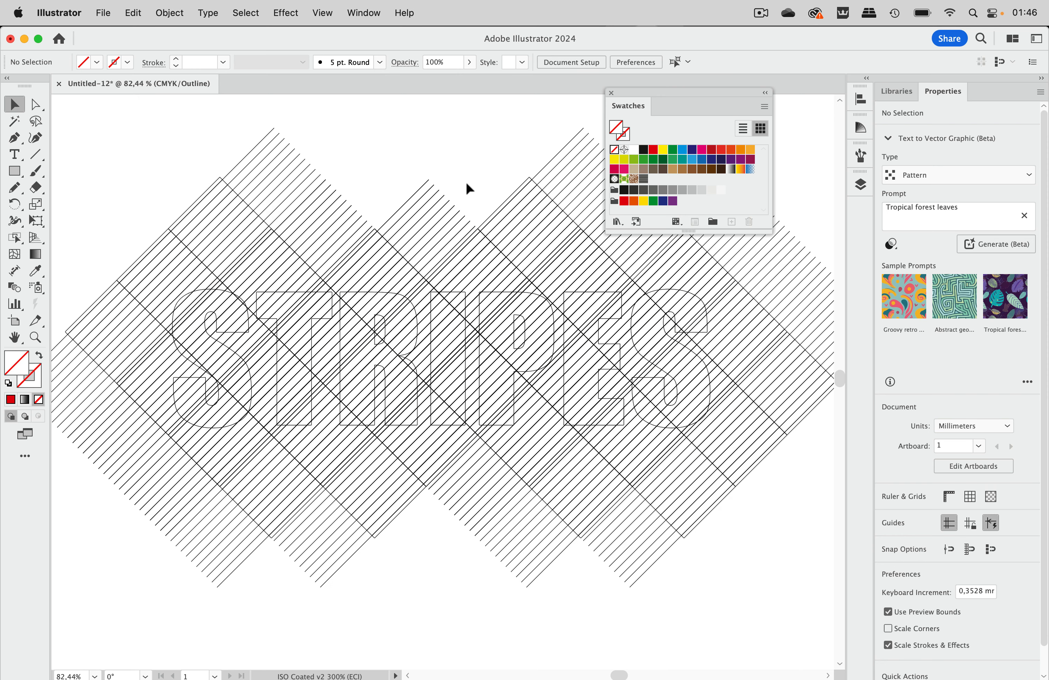
pyautogui.press('super+y')
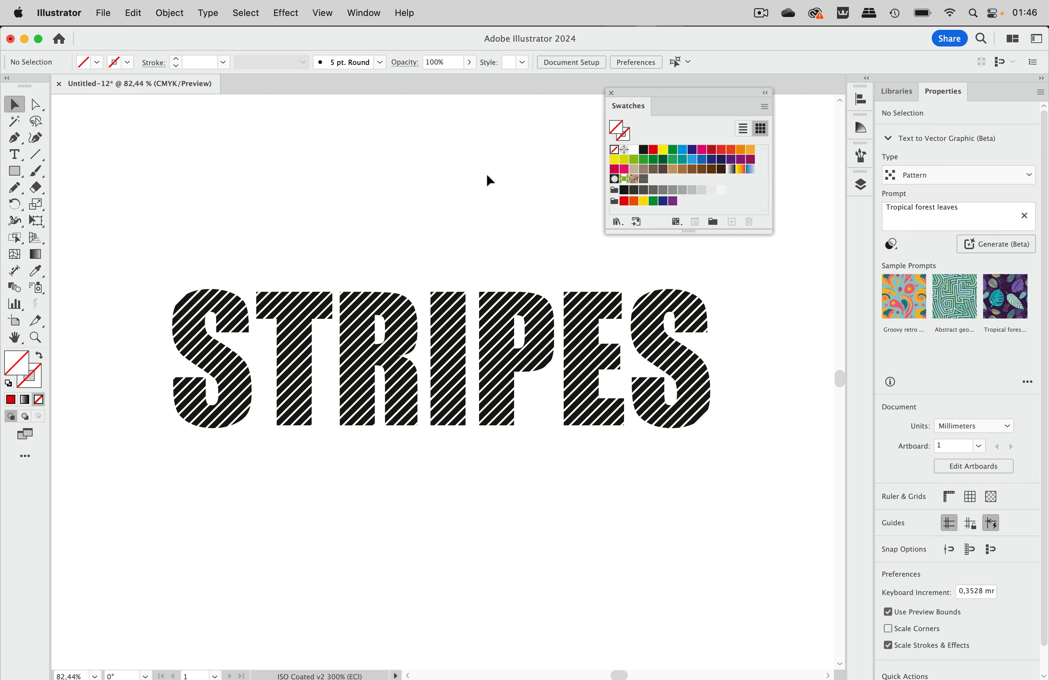
# Step: Flatten the transparency of the expanded STRIPES group with the Medium Resolution preset, converting all strokes to outlines
pyautogui.click(360, 307)
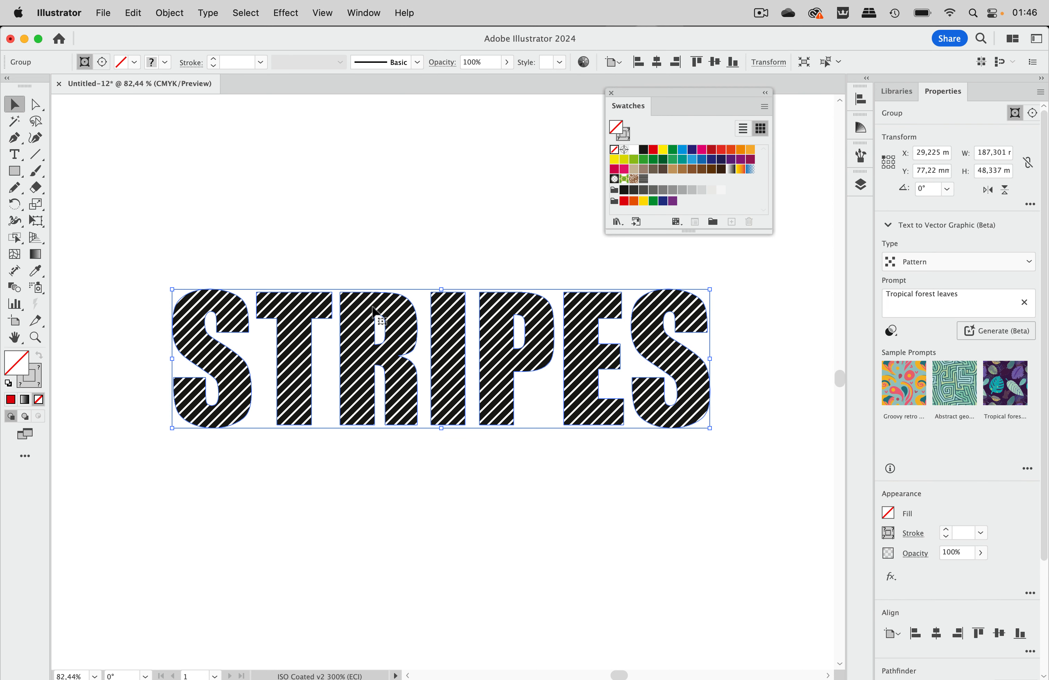
pyautogui.click(174, 16)
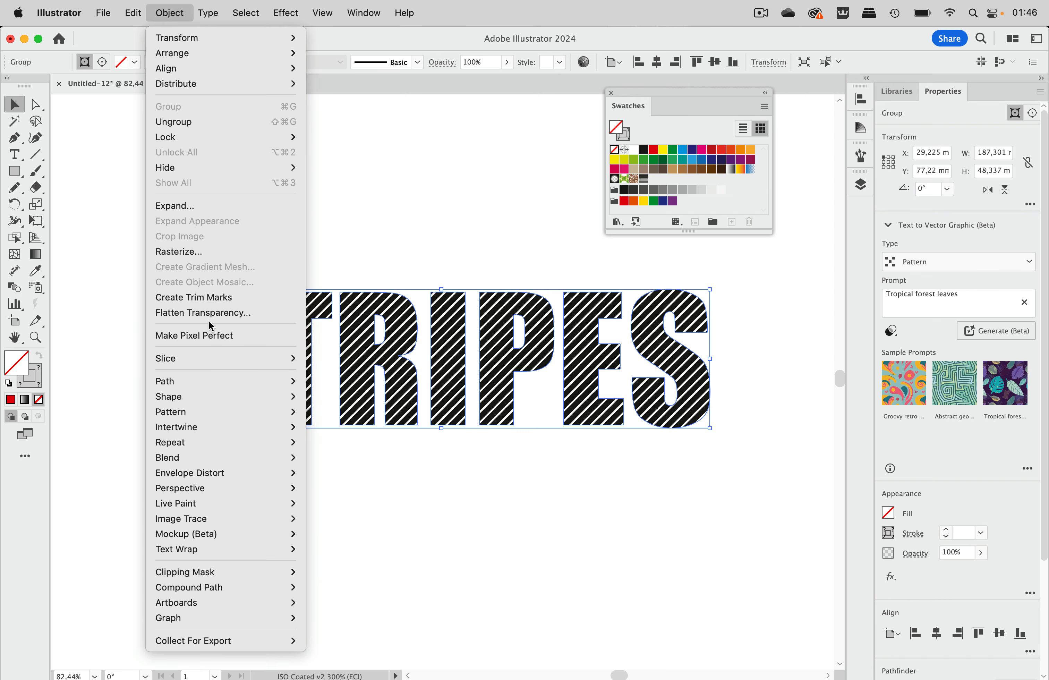
pyautogui.click(217, 313)
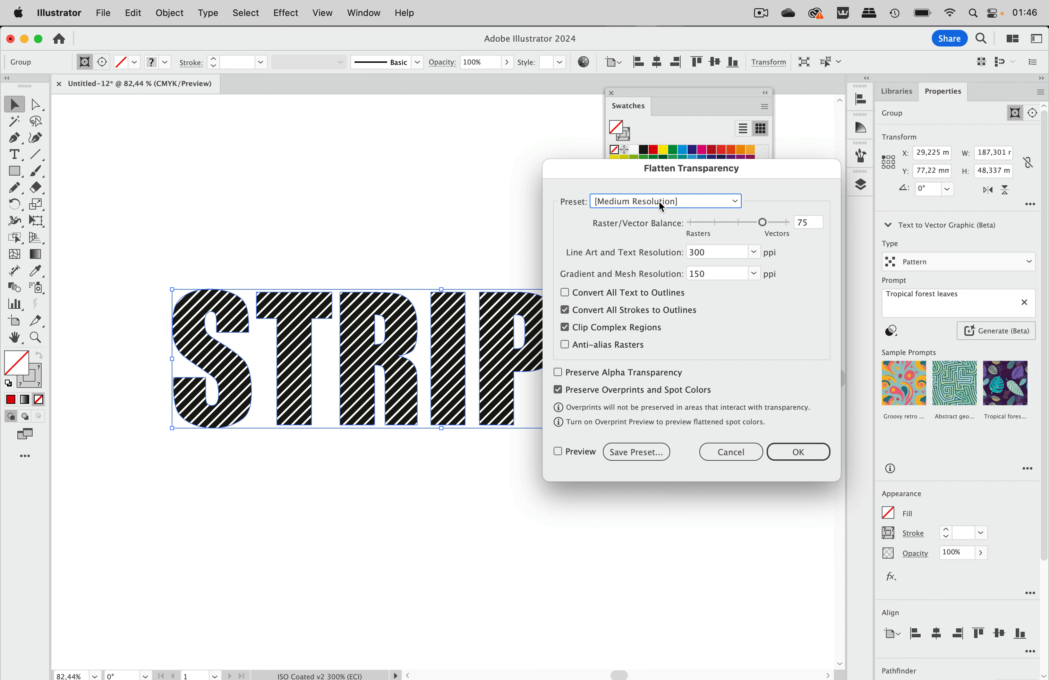
pyautogui.click(798, 451)
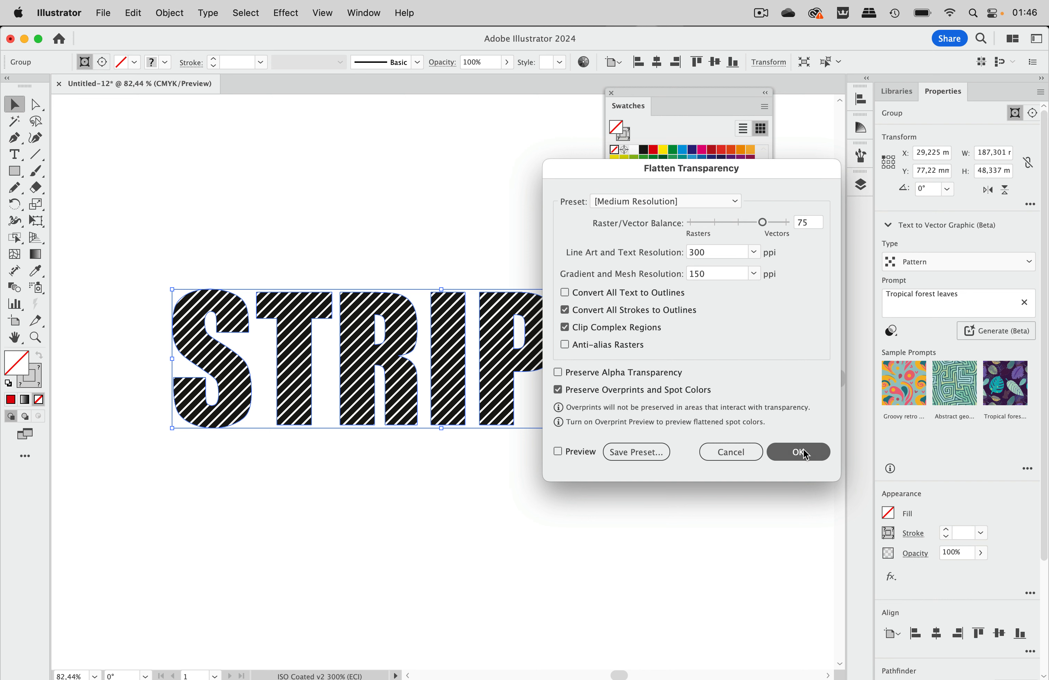
# Step: Crop the flattened STRIPES group with the Pathfinder Crop operation, then deselect the lettering
pyautogui.click(513, 234)
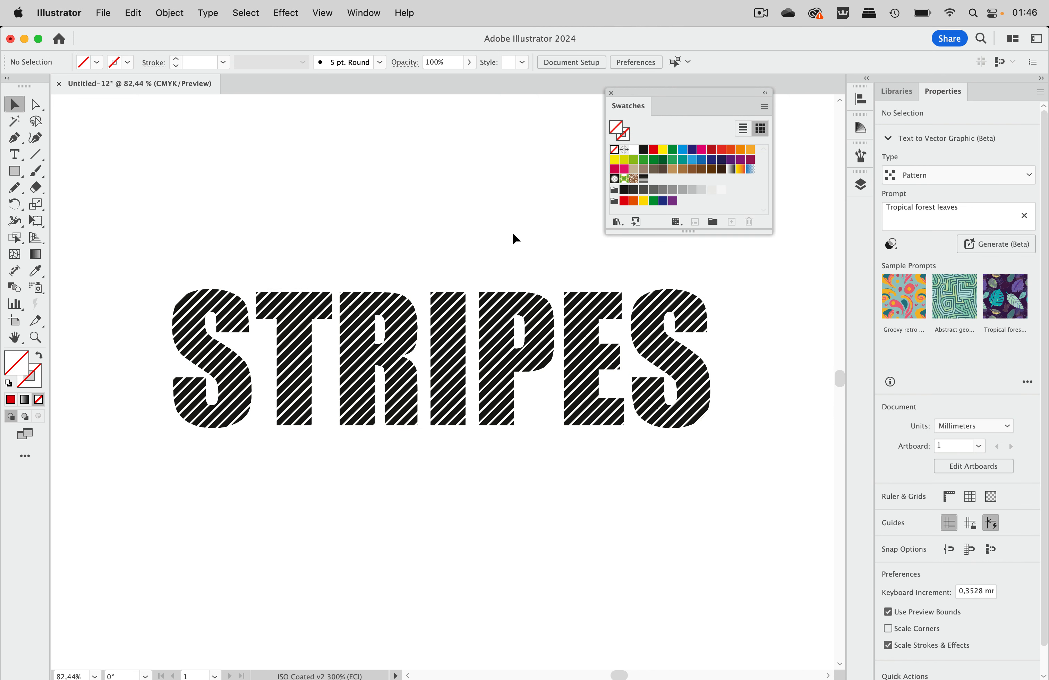
pyautogui.press('super+y')
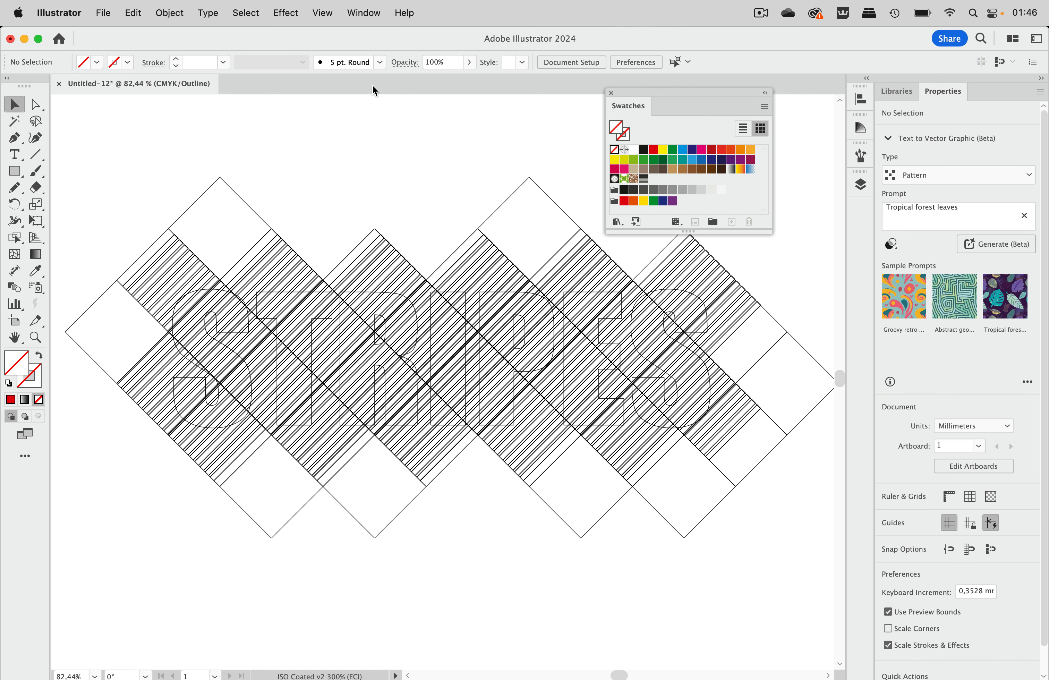
pyautogui.press('super+y')
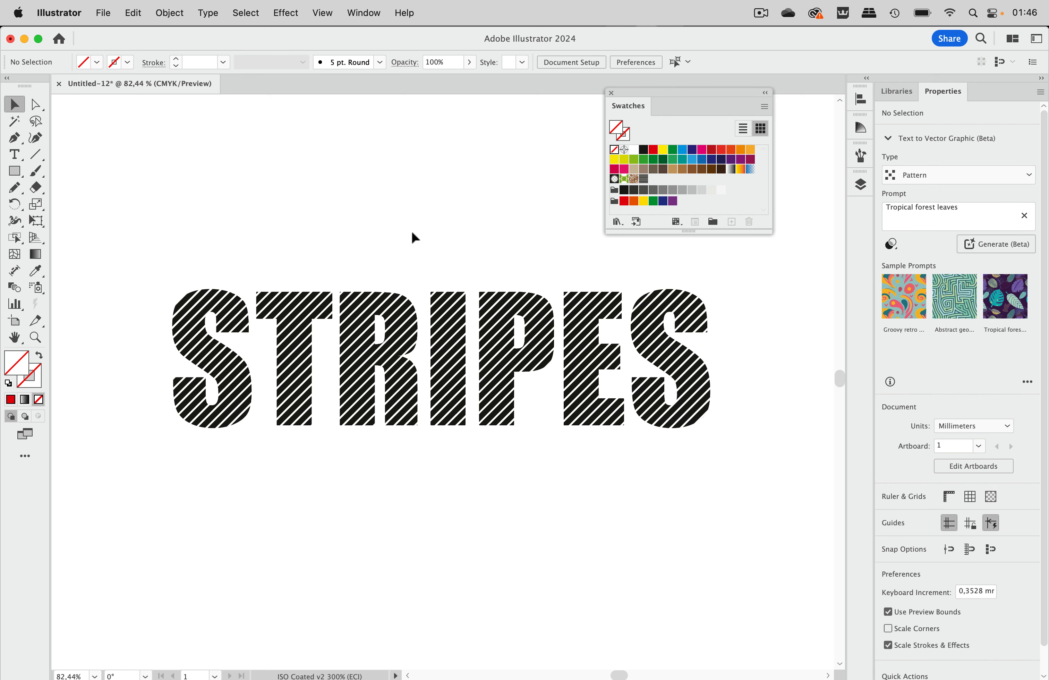
pyautogui.click(446, 325)
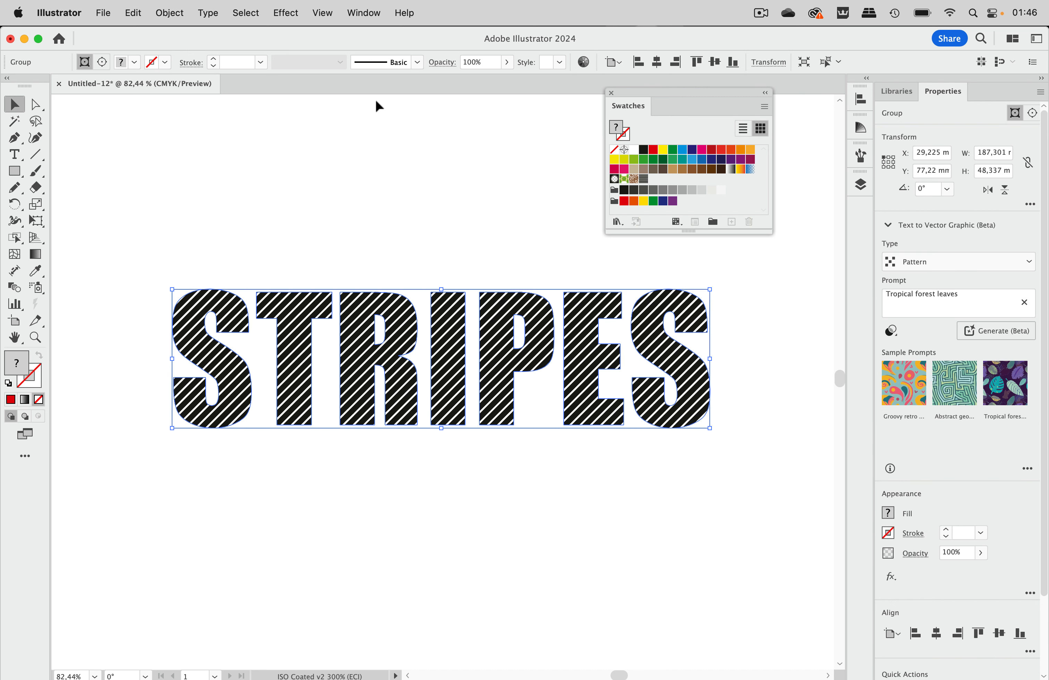
pyautogui.click(373, 13)
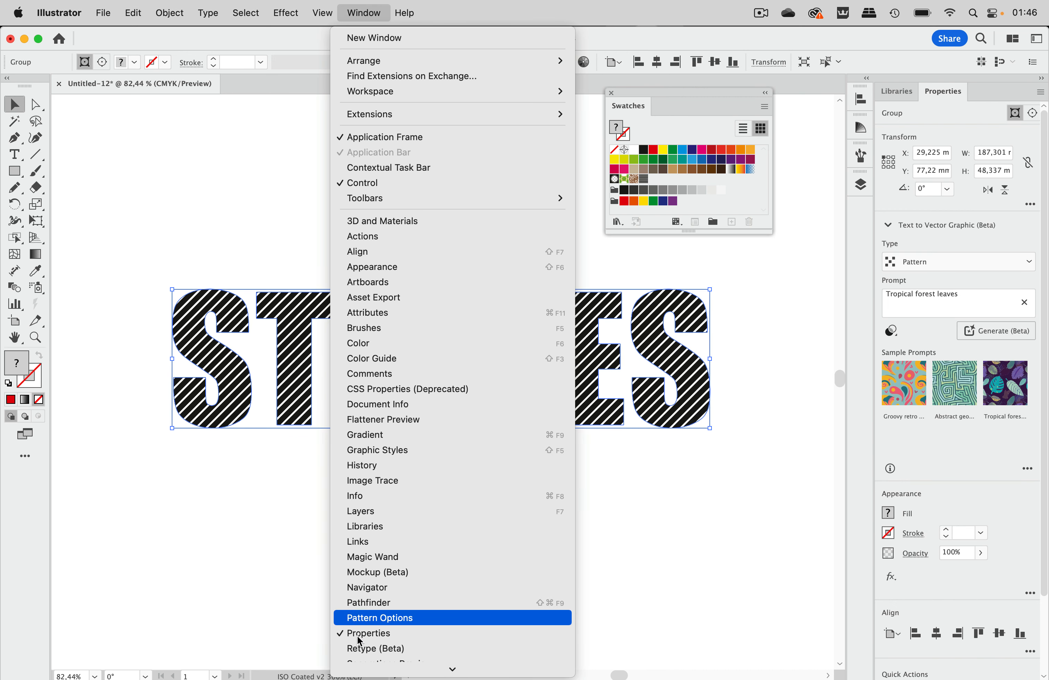
pyautogui.scroll(-2, 381, 618)
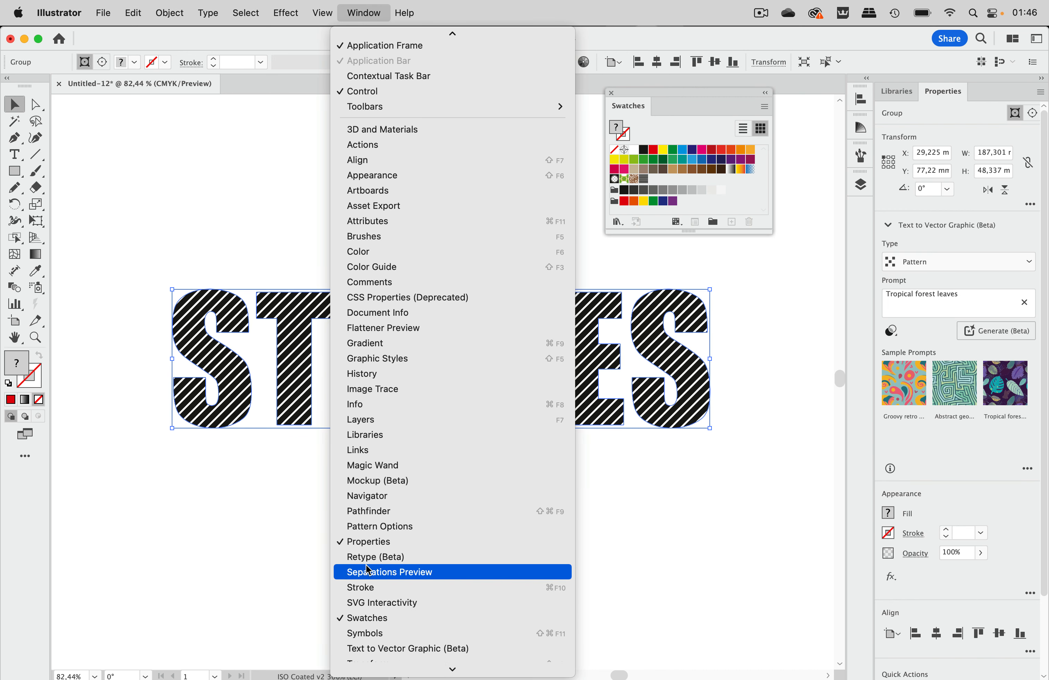
pyautogui.click(385, 518)
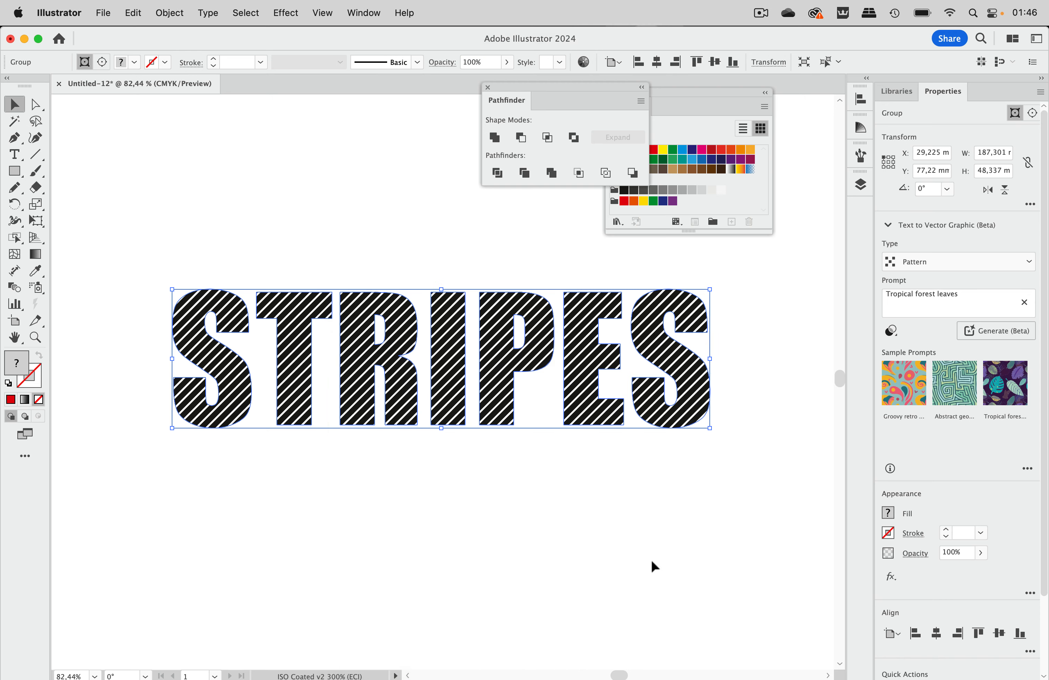
pyautogui.click(580, 177)
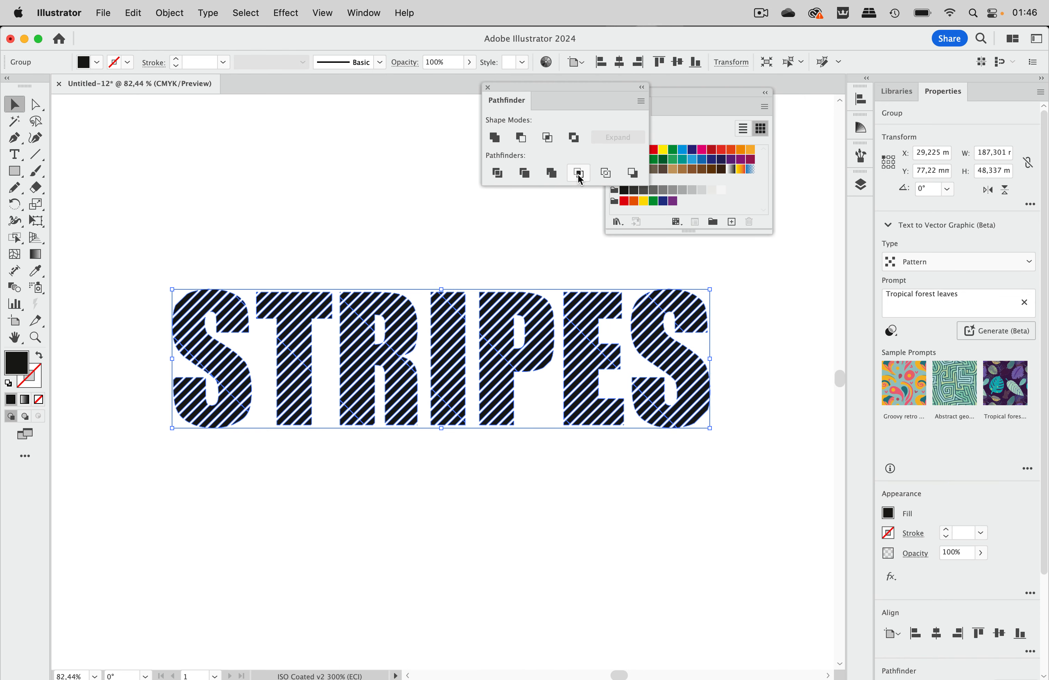
pyautogui.click(507, 246)
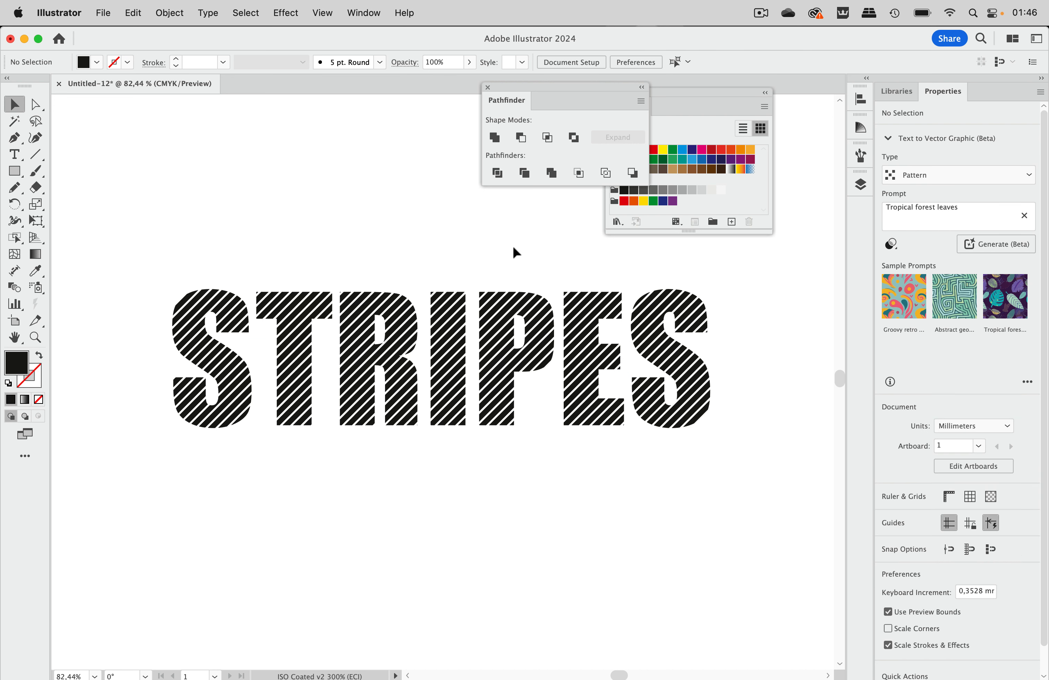
# Step: Inspect the cropped lettering's paths in Outline view and try to unite the stripe pieces with Pathfinder
pyautogui.press('super+y')
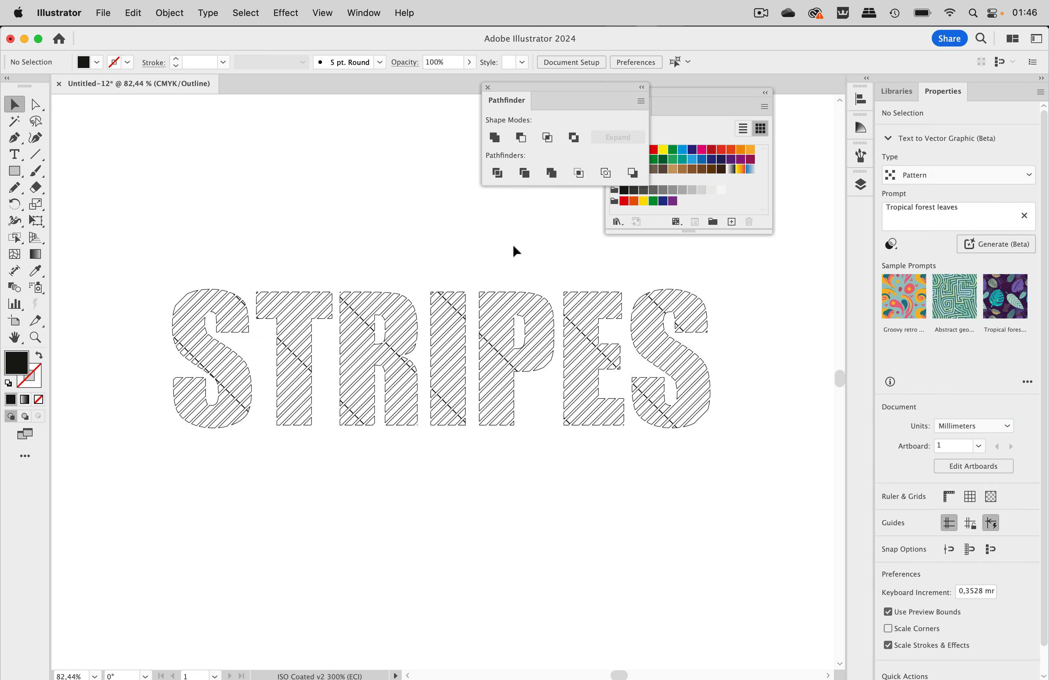
pyautogui.scroll(5, 347, 355)
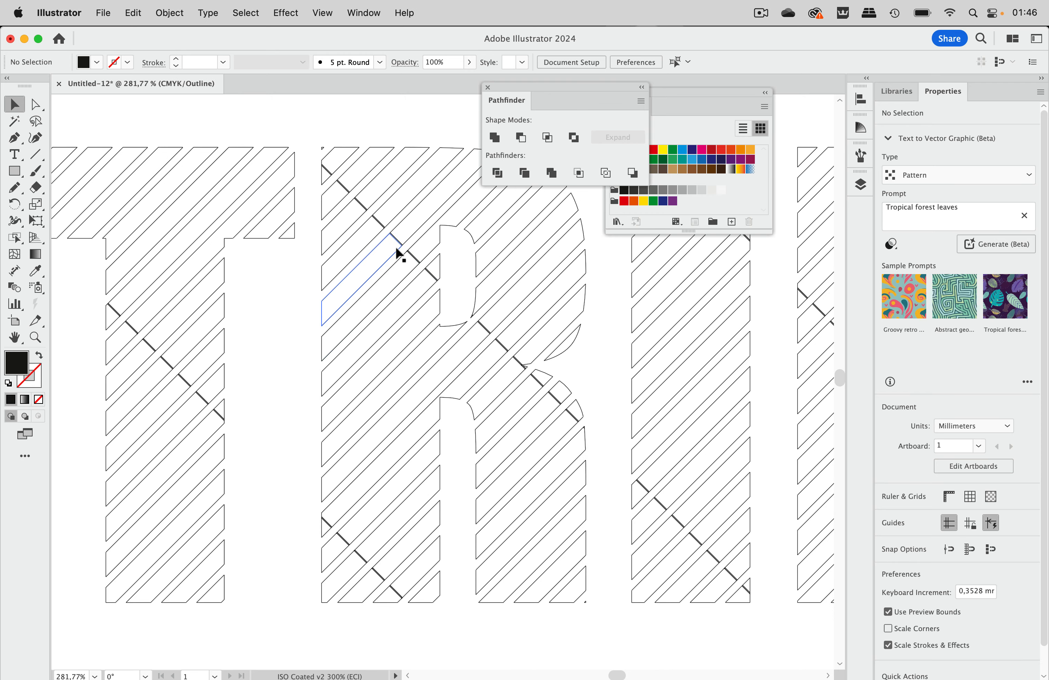
pyautogui.scroll(-4, 423, 265)
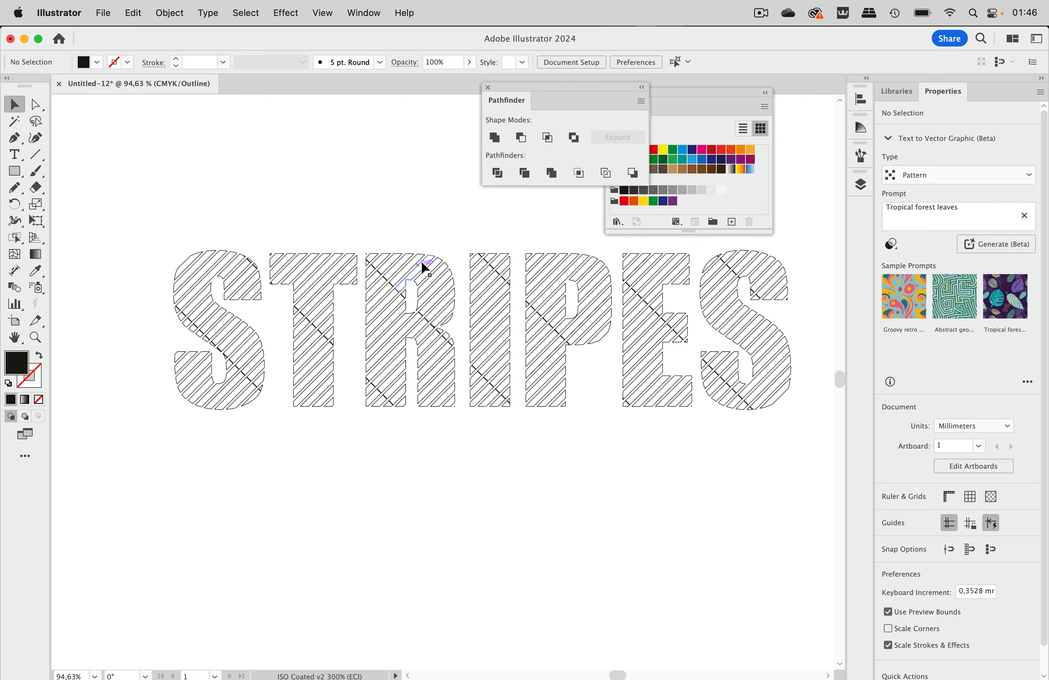
pyautogui.scroll(1, 422, 262)
pyautogui.hscroll(1, 422, 261)
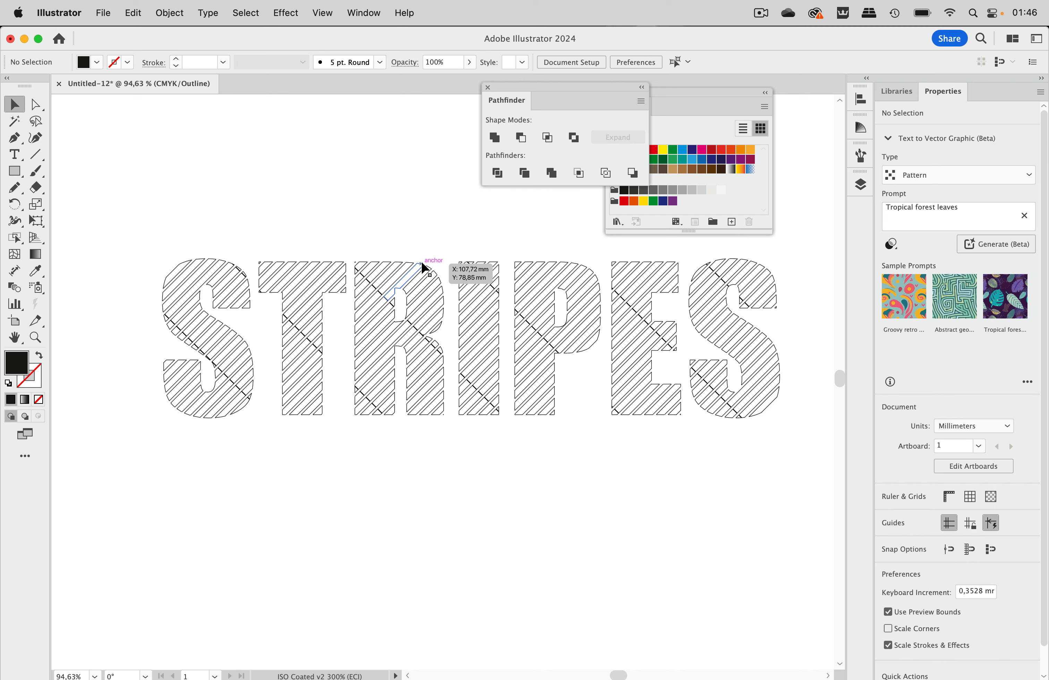
pyautogui.click(494, 139)
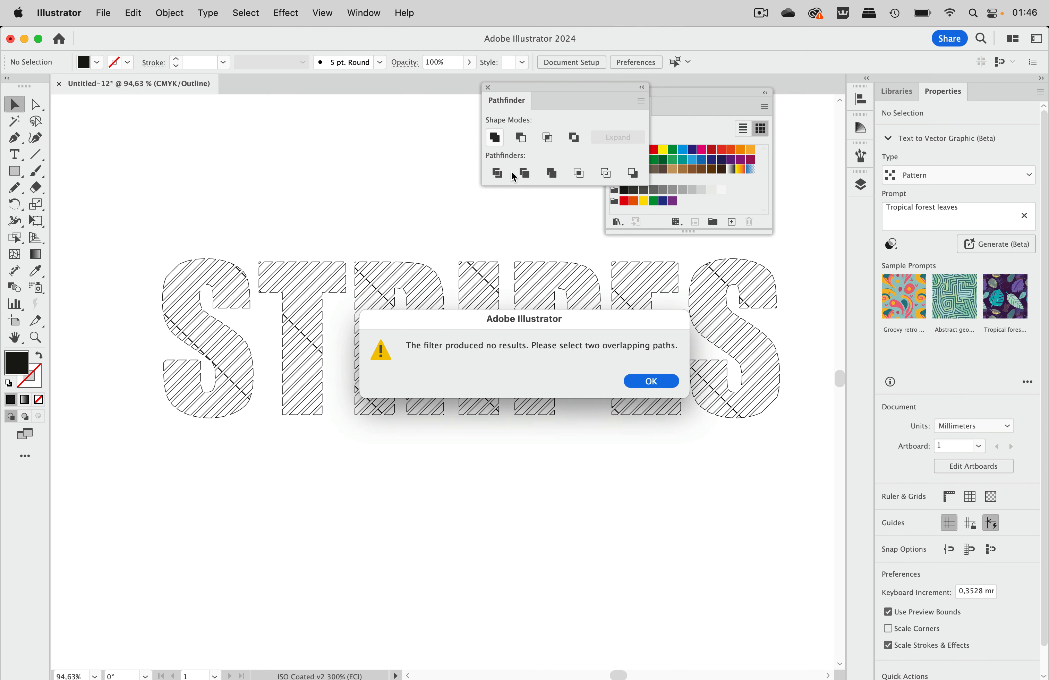
pyautogui.click(653, 380)
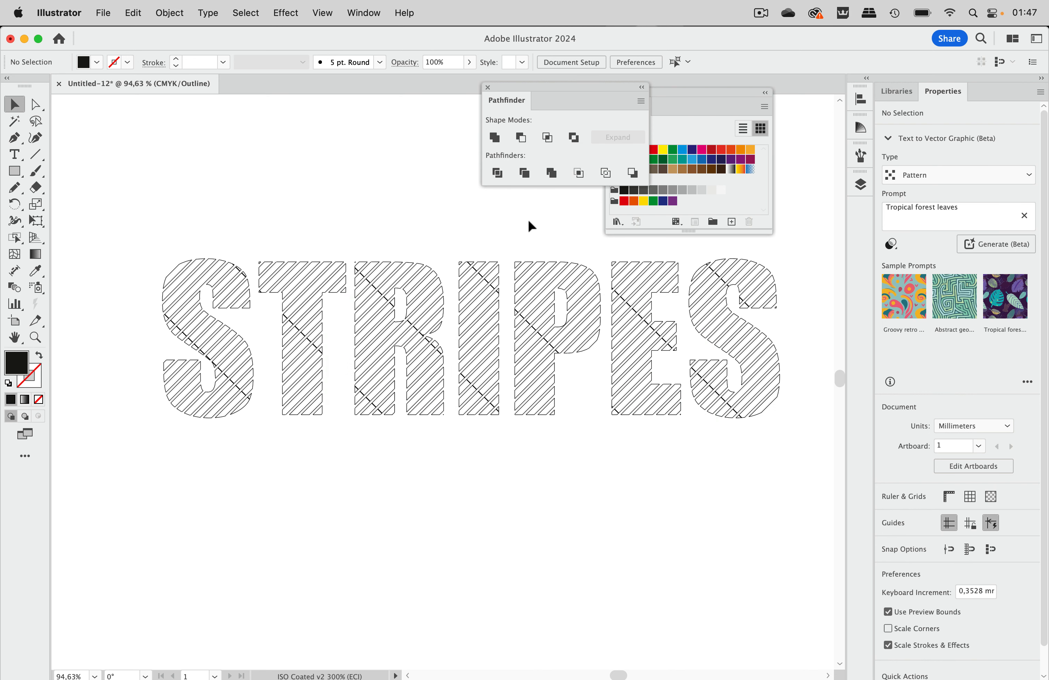
# Step: Expand the cropped group in the layer structure, select all of its paths and ungroup them
pyautogui.scroll(2, 578, 225)
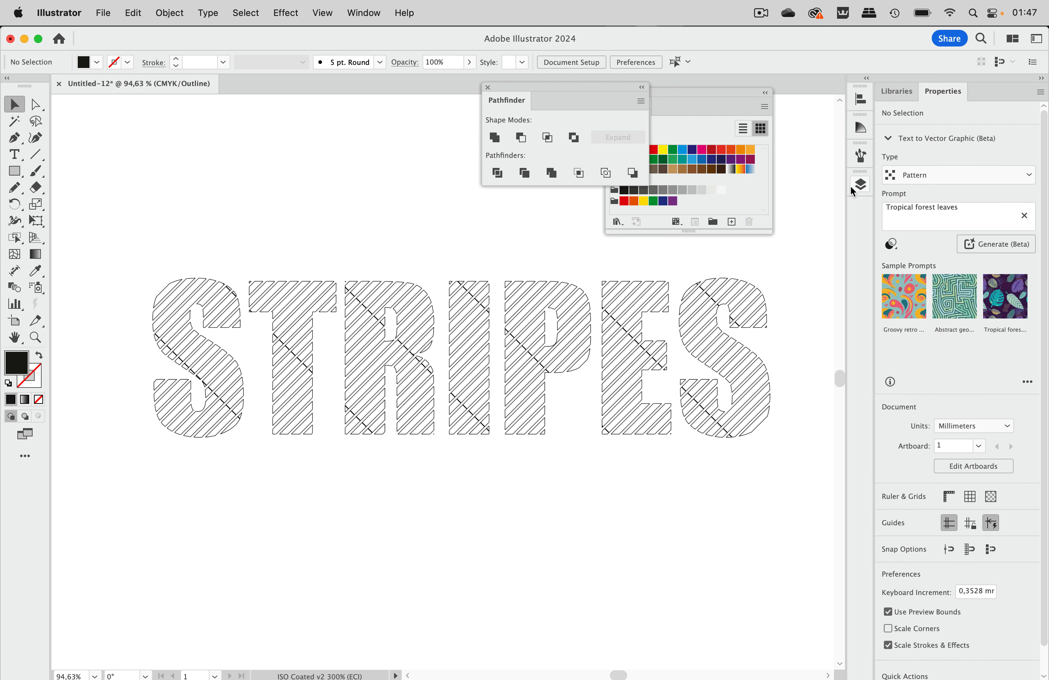
pyautogui.click(861, 184)
pyautogui.click(666, 239)
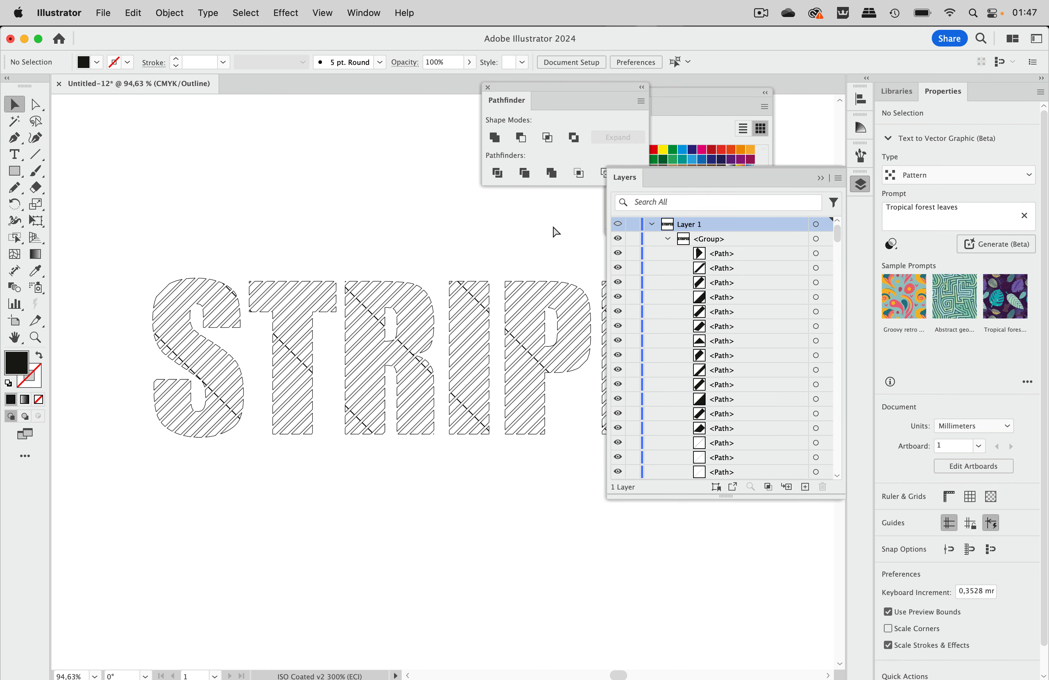
pyautogui.click(825, 239)
pyautogui.press('super+shift+g')
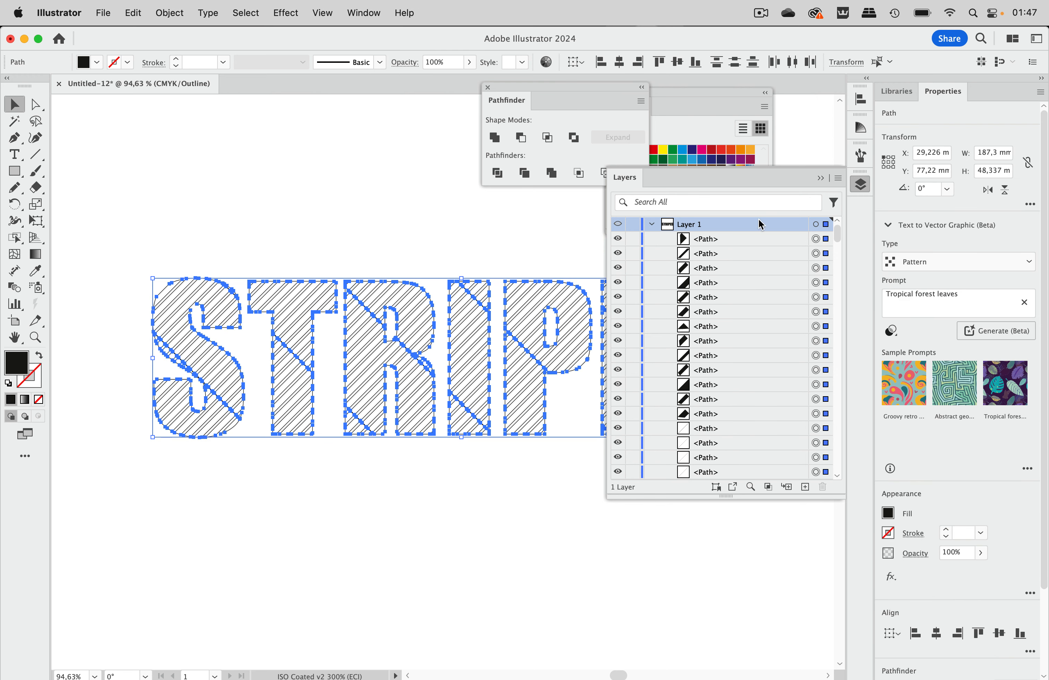
# Step: Unite the ungrouped stripe pieces with Pathfinder and examine the merged stripes across the letters in Outline view
pyautogui.click(496, 139)
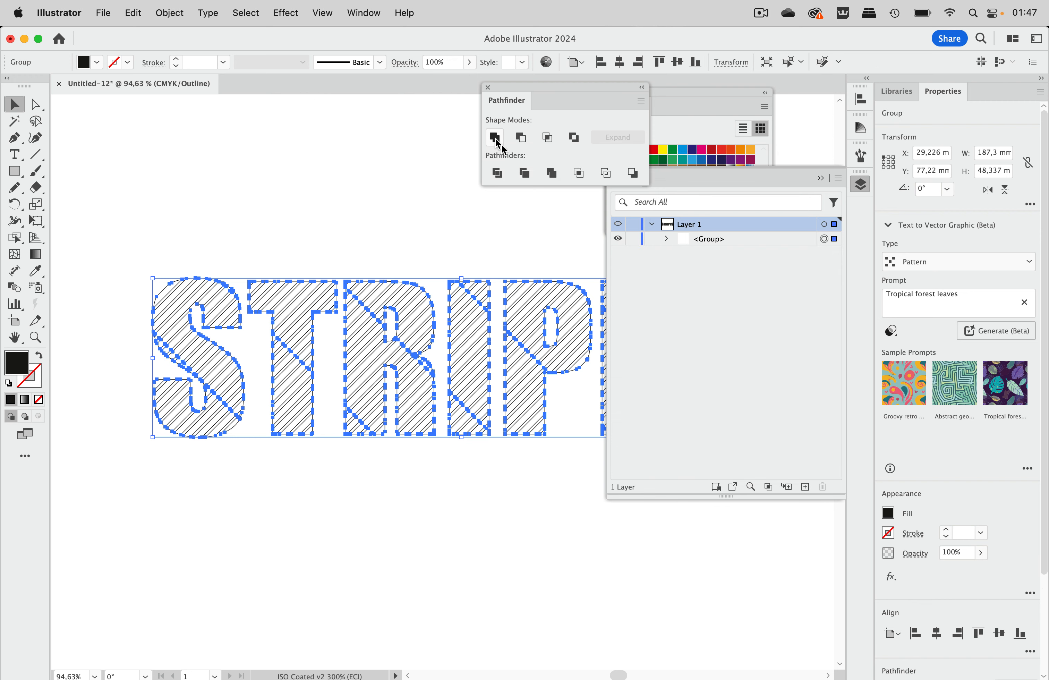
pyautogui.click(668, 239)
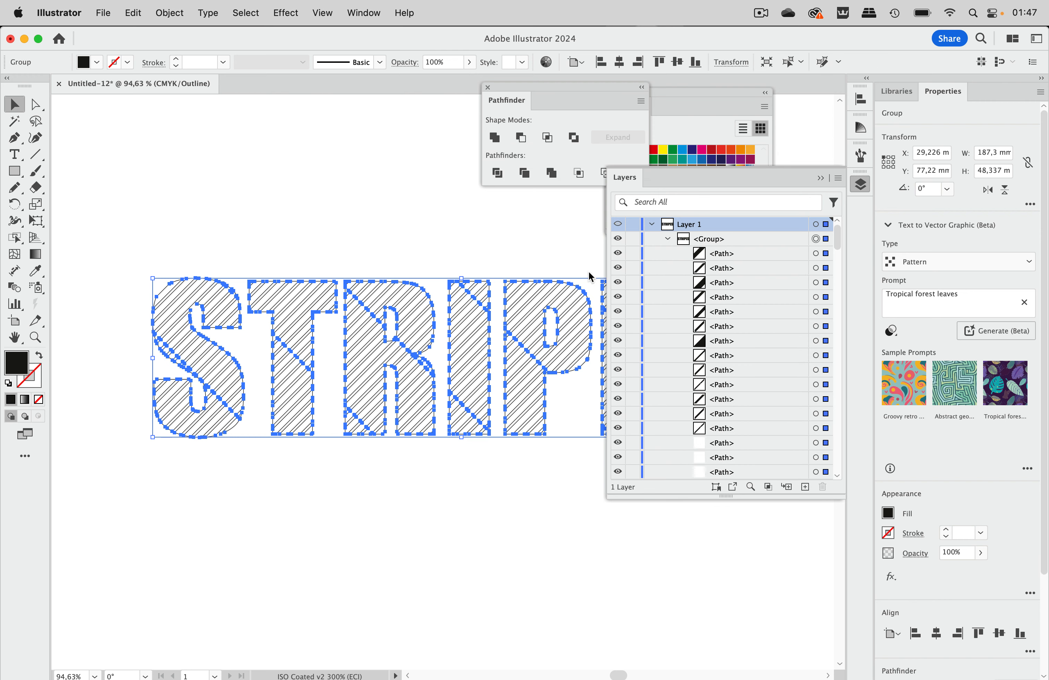
pyautogui.scroll(5, 493, 387)
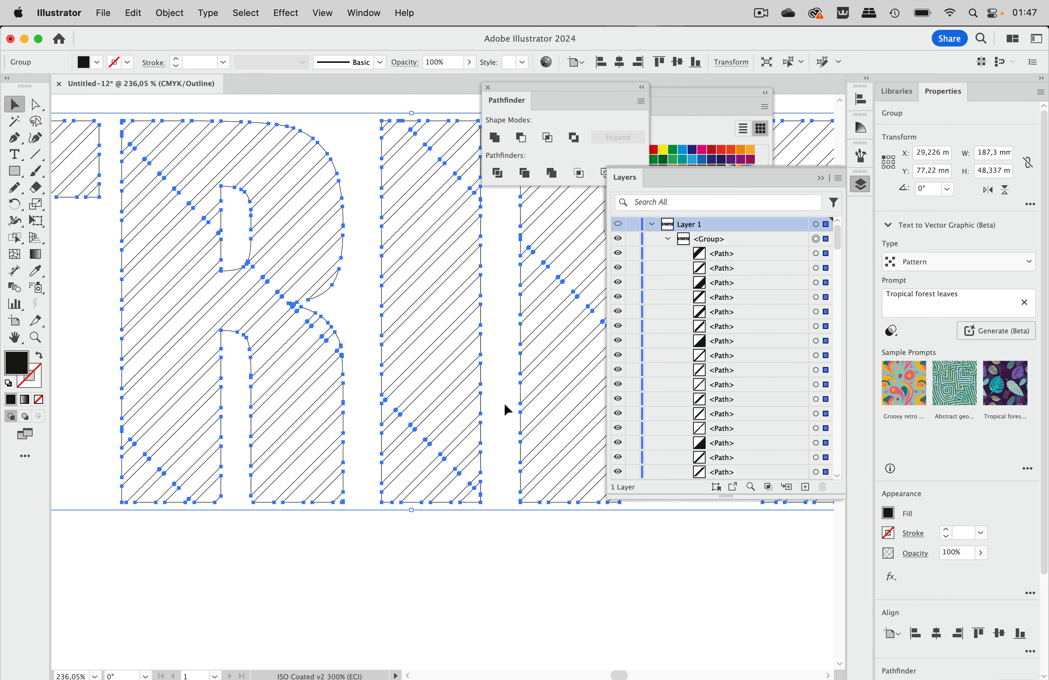
pyautogui.click(493, 360)
pyautogui.hscroll(-10, 417, 370)
pyautogui.hscroll(-5, 418, 371)
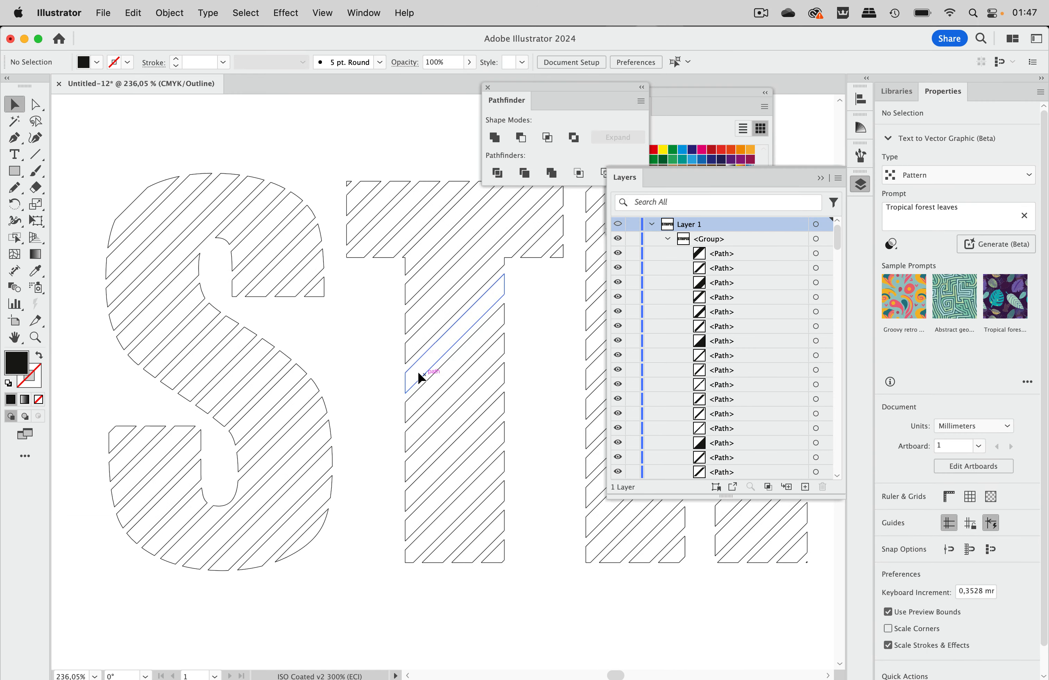
pyautogui.hscroll(15, 418, 370)
pyautogui.scroll(-7, 426, 371)
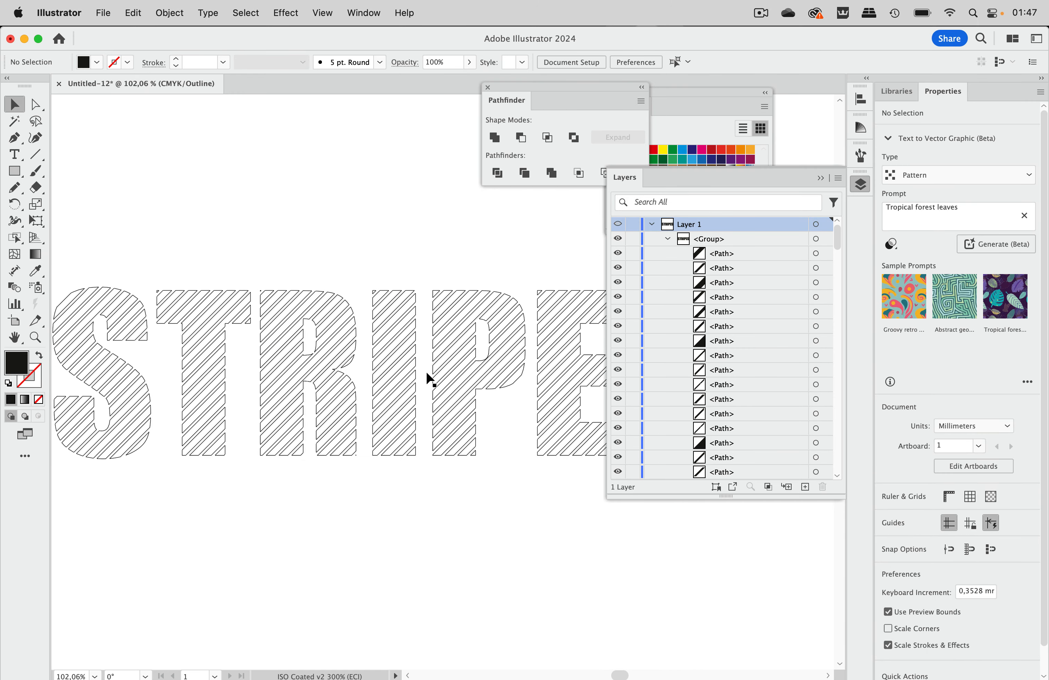
pyautogui.hscroll(3, 430, 379)
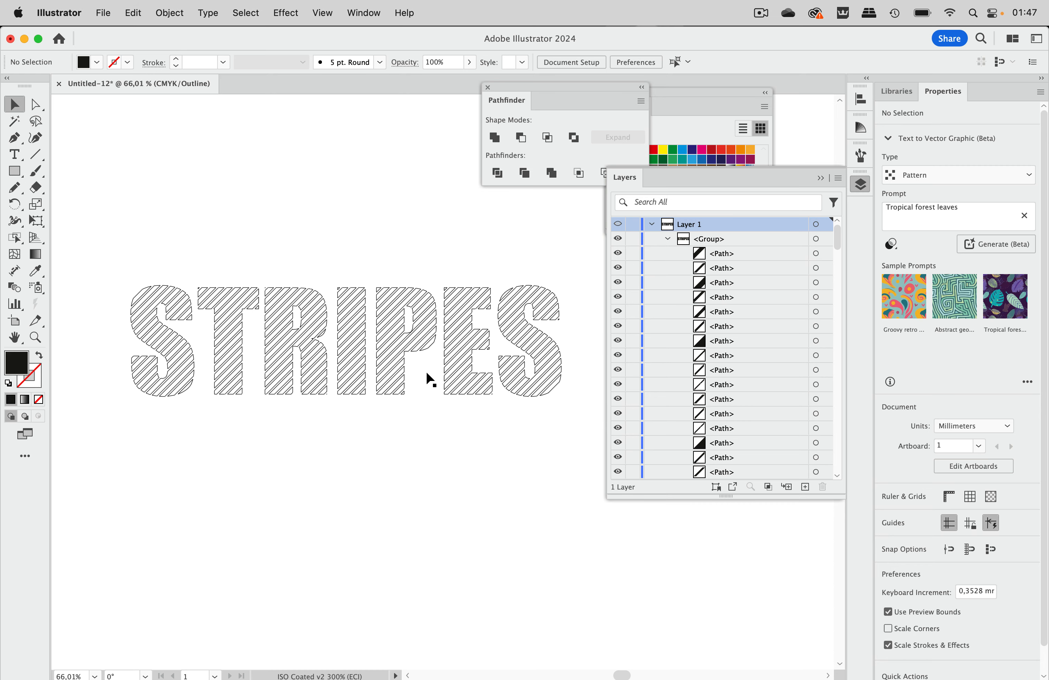
# Step: Return to Preview mode, show the anchor points of the selected lettering and undo the unite of its stripe pieces
pyautogui.press('super+y')
pyautogui.click(432, 337)
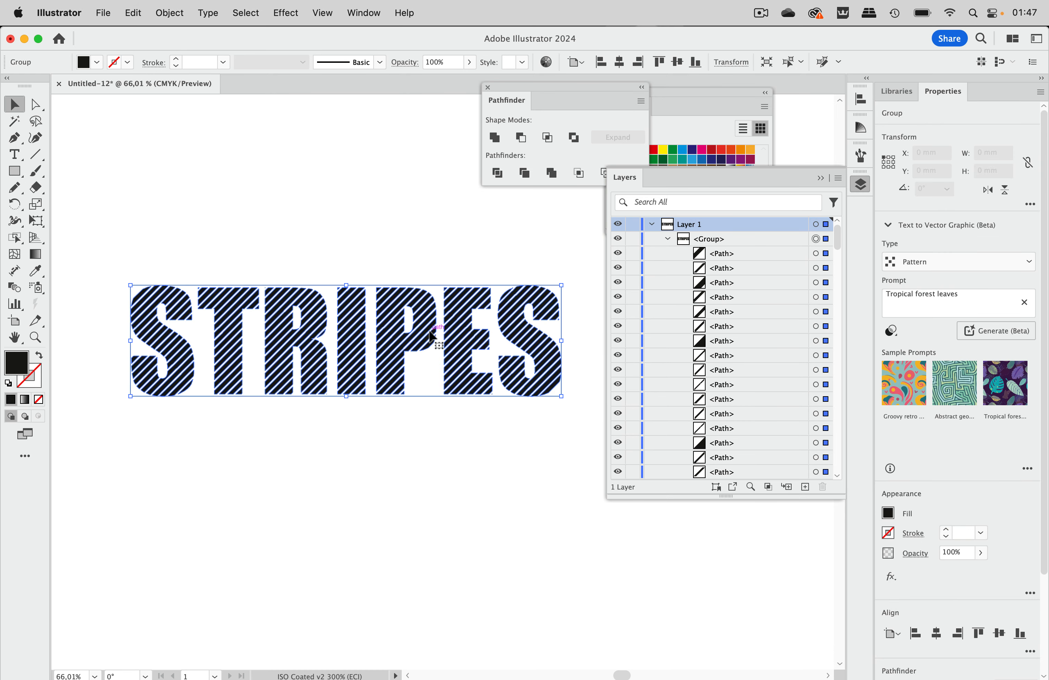
pyautogui.scroll(5, 431, 334)
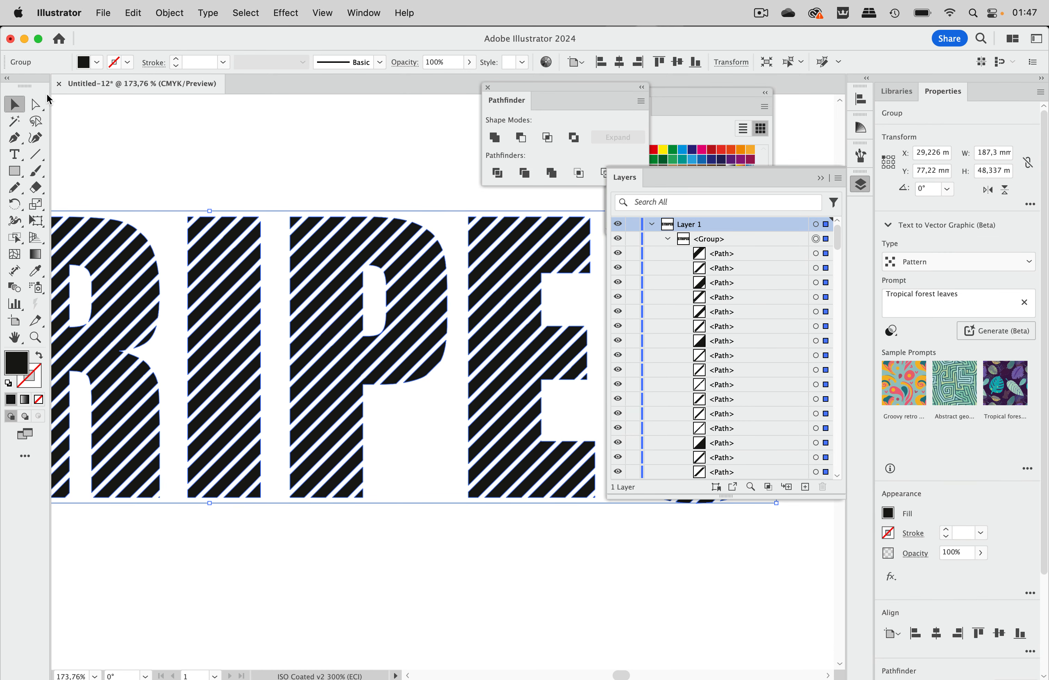
pyautogui.click(37, 104)
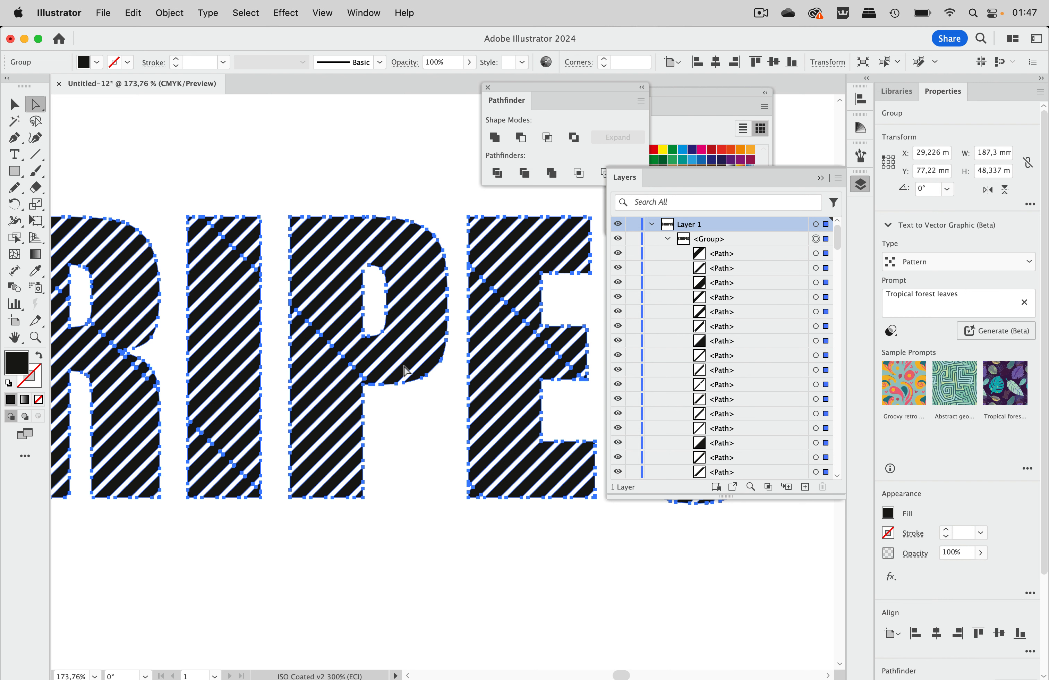
pyautogui.press('shift+super+g')
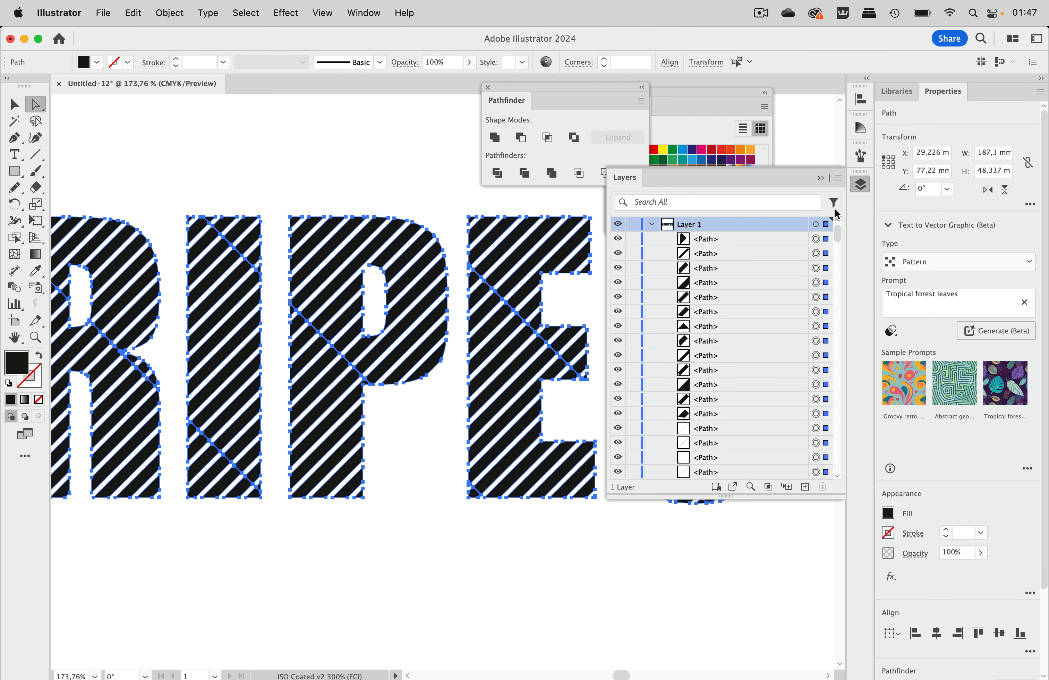
# Step: Enable Remove Redundant Points in the Pathfinder options, keeping the precision at 0,028 pt
pyautogui.click(641, 102)
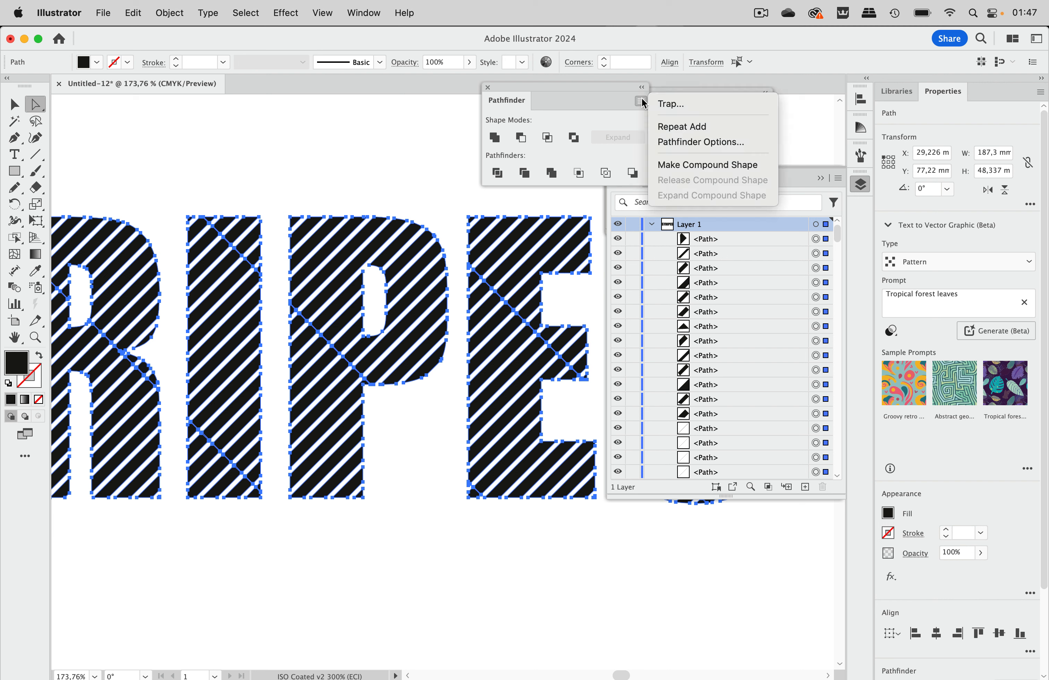
pyautogui.click(700, 142)
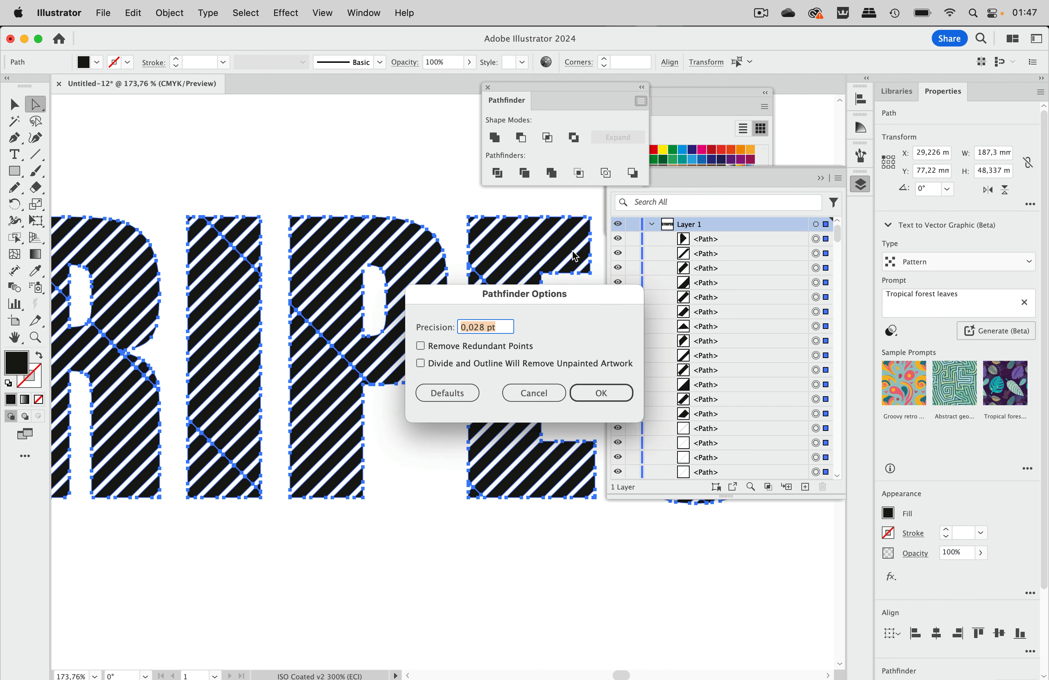
pyautogui.click(421, 348)
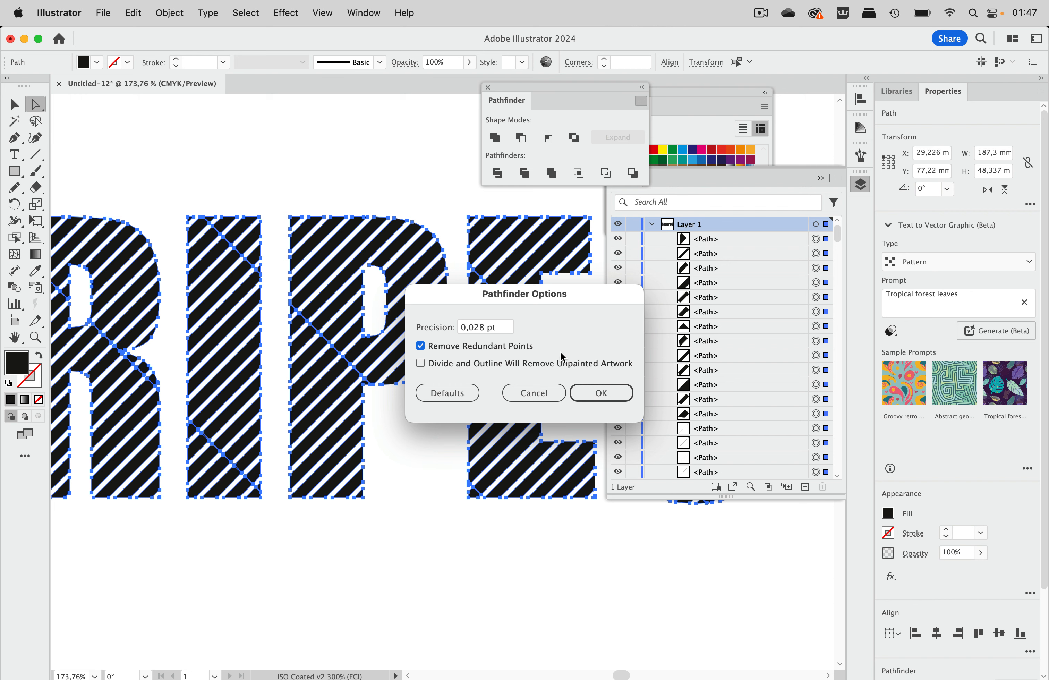
pyautogui.click(601, 392)
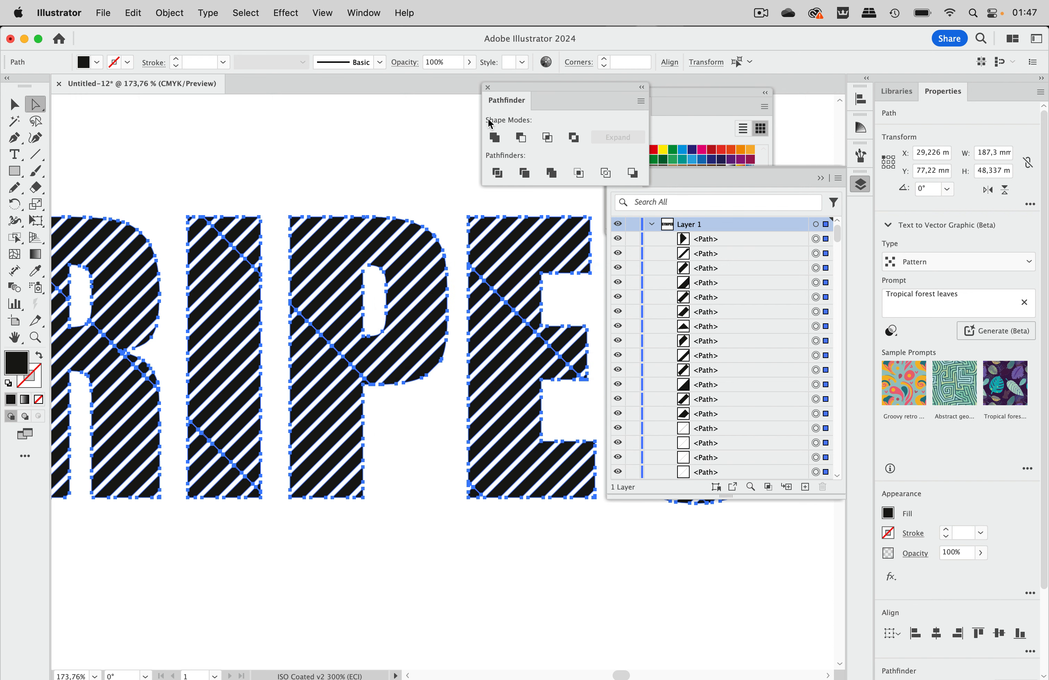
# Step: Unite the selected stripe pieces with redundant points removed, check the anchor points along the letters and deselect the artwork
pyautogui.click(494, 137)
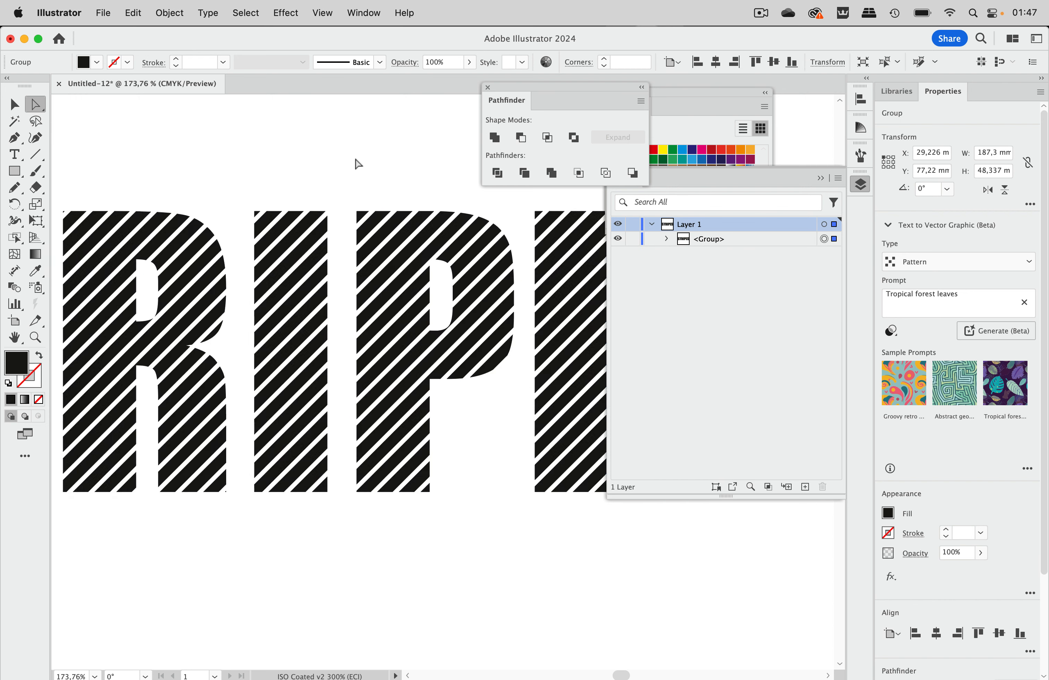
pyautogui.scroll(-4, 358, 164)
pyautogui.hscroll(-4, 358, 163)
pyautogui.scroll(2, 359, 163)
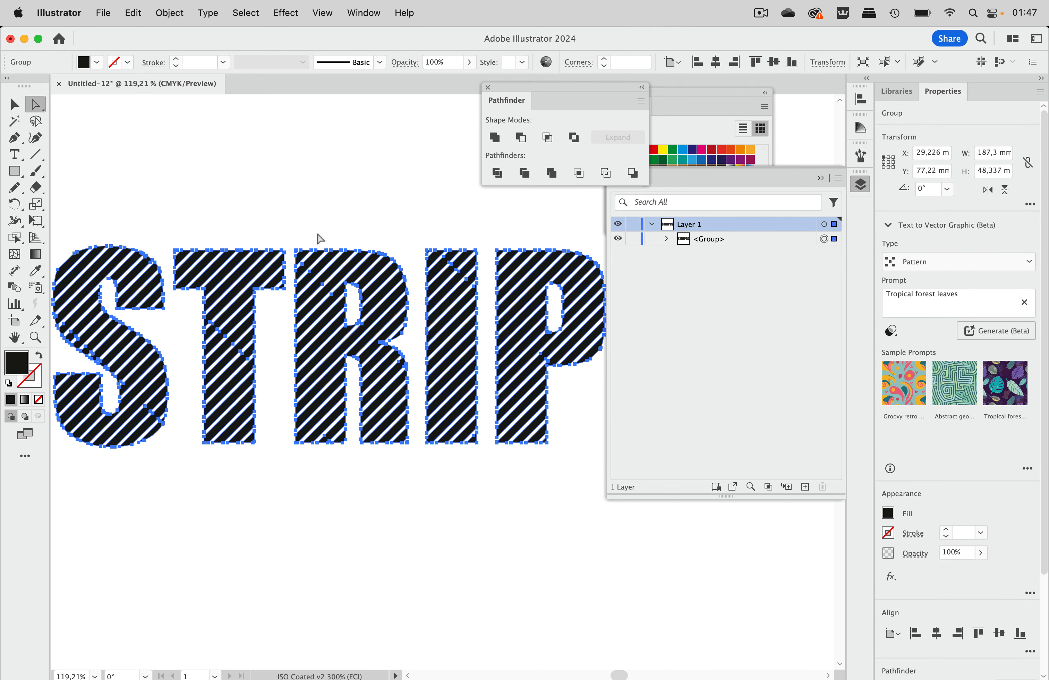
pyautogui.scroll(3, 258, 368)
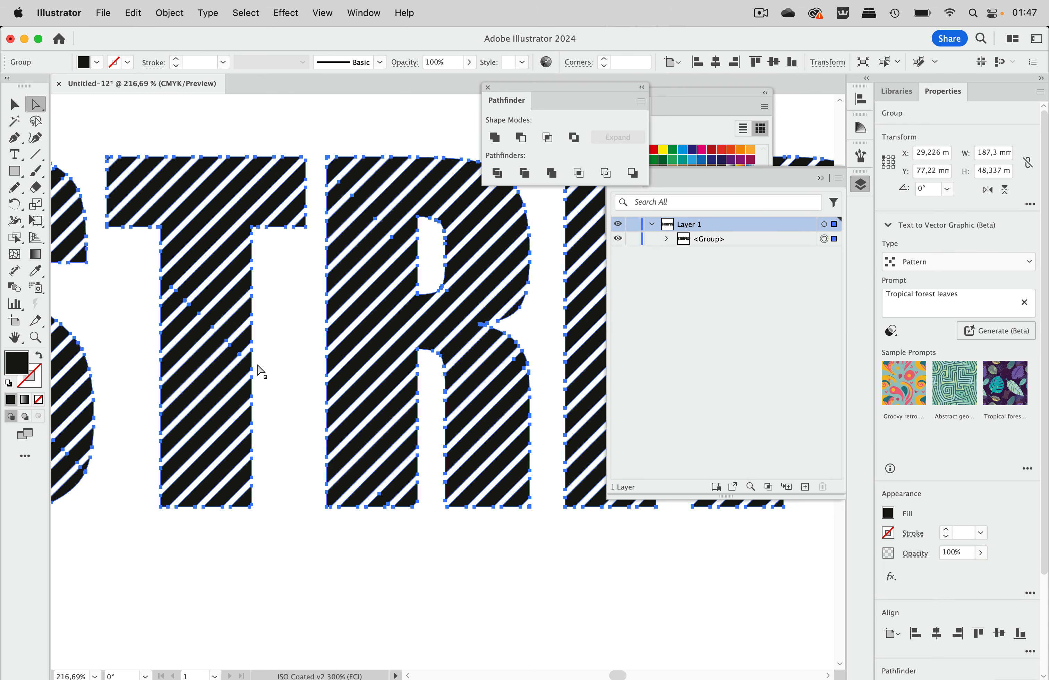
pyautogui.scroll(-6, 261, 370)
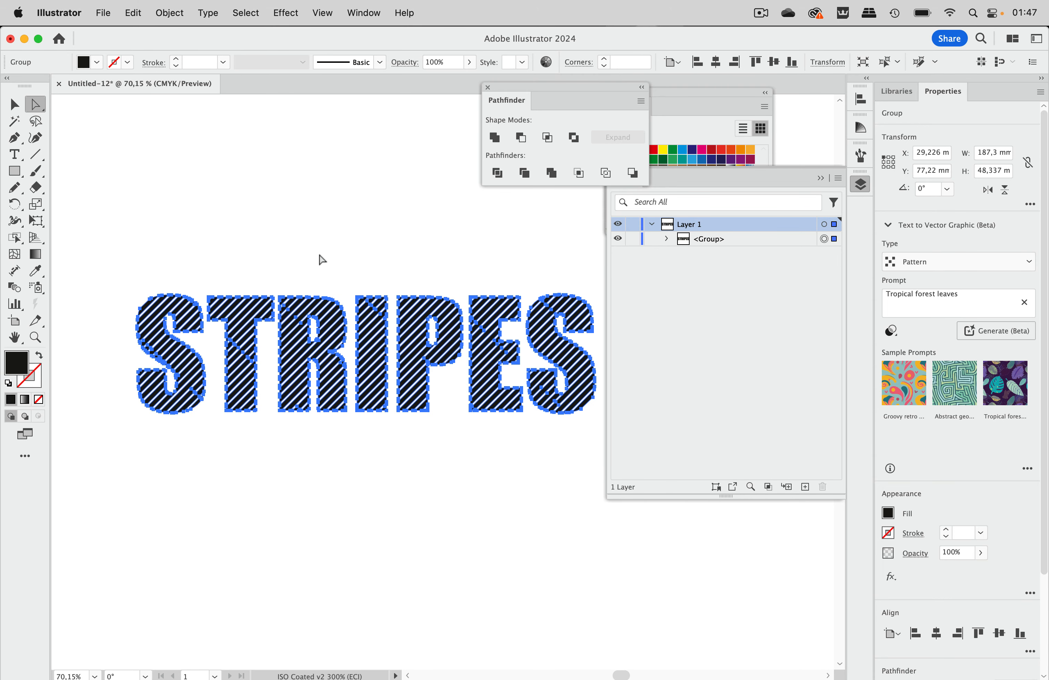
pyautogui.click(322, 260)
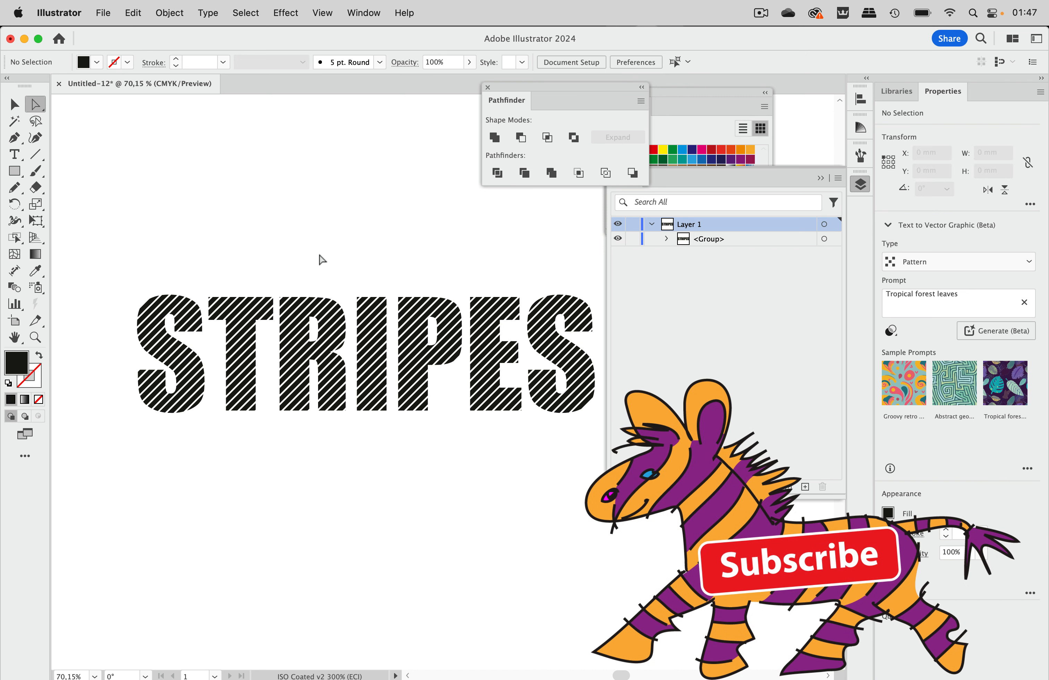